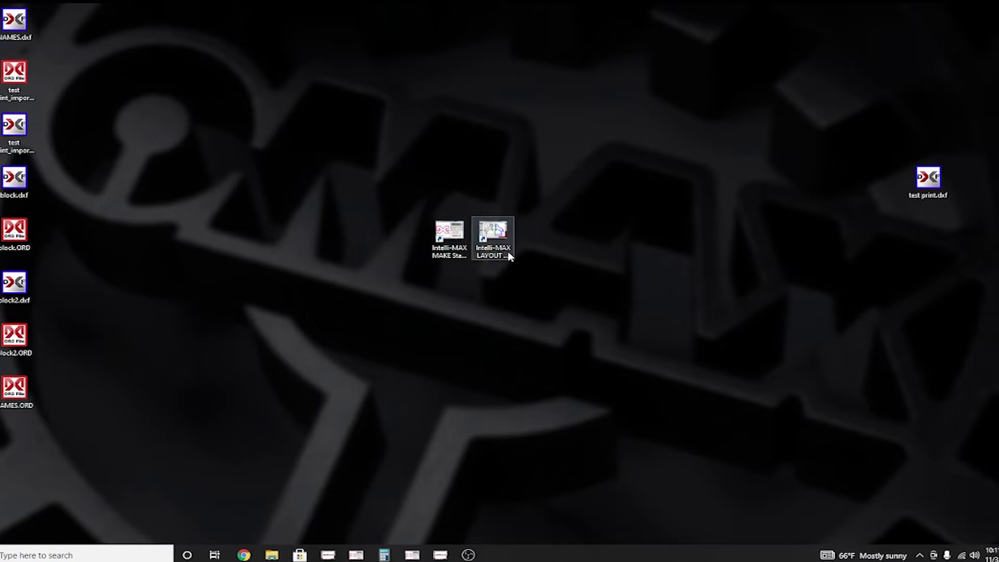
# Open Intelli-MAX LAYOUT and delete every element of the existing drawing.
pyautogui.doubleClick(497, 240)
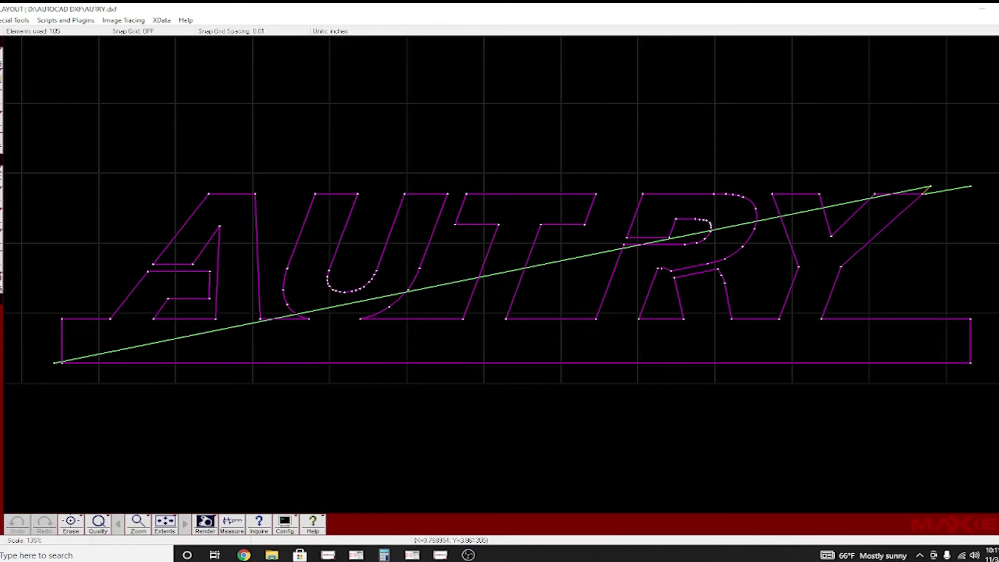
pyautogui.rightClick(1, 59)
pyautogui.click(5, 82)
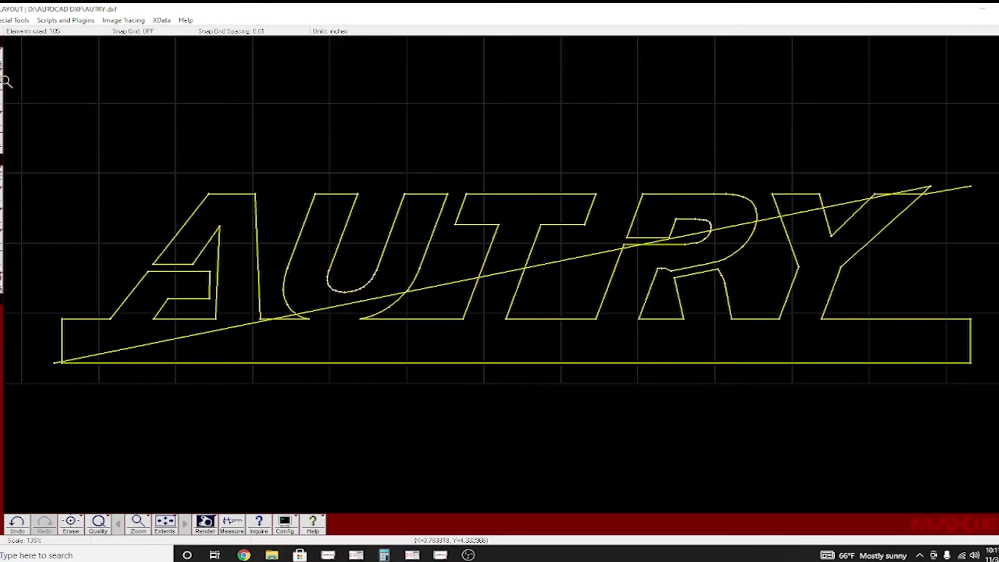
pyautogui.press('Delete')
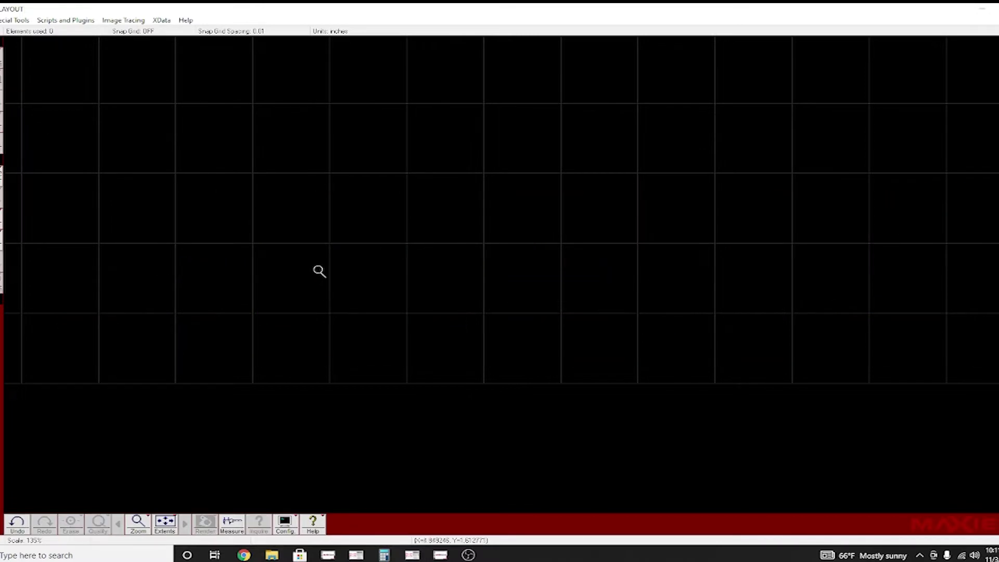
# Insert the person's name as tool path text near the grid origin, using the EZName.FNT font at scale 1.
pyautogui.scroll(-3, 319, 271)
pyautogui.scroll(2, 512, 274)
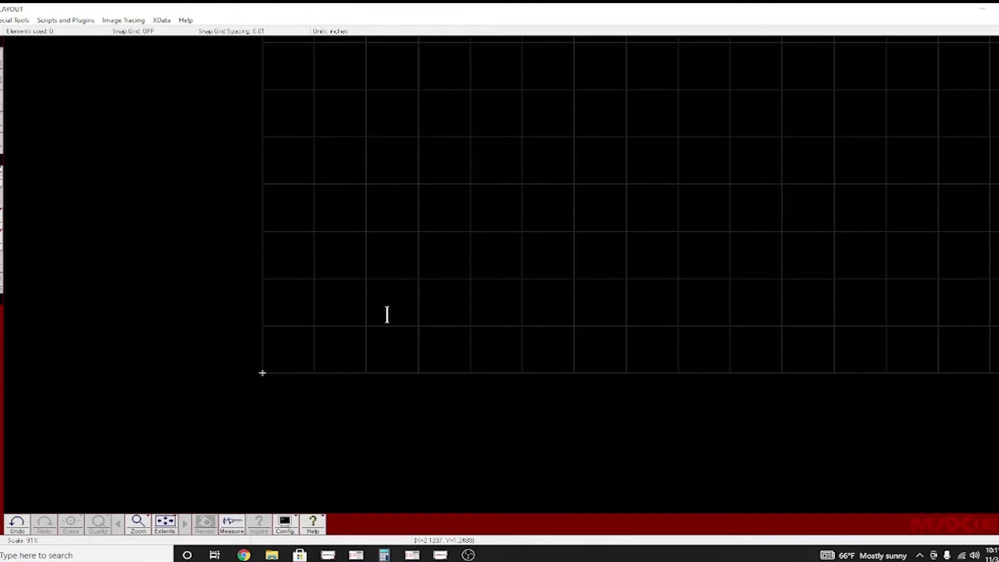
pyautogui.click(315, 310)
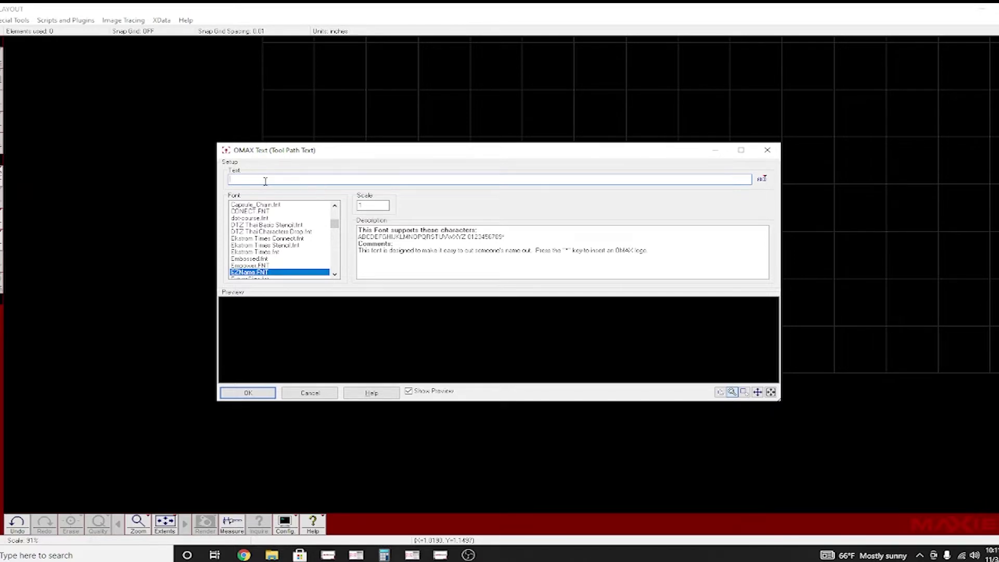
pyautogui.write('autry')
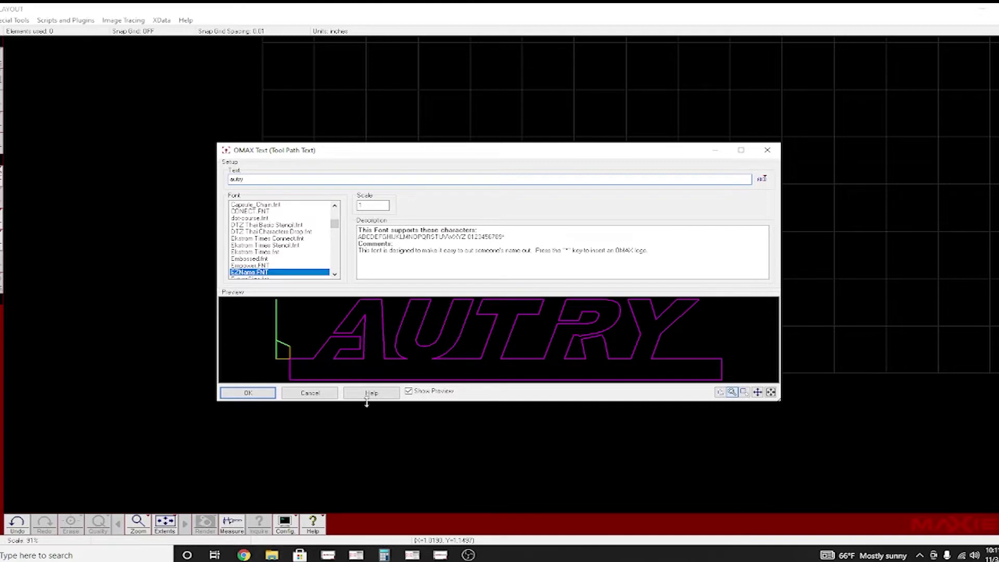
pyautogui.click(248, 393)
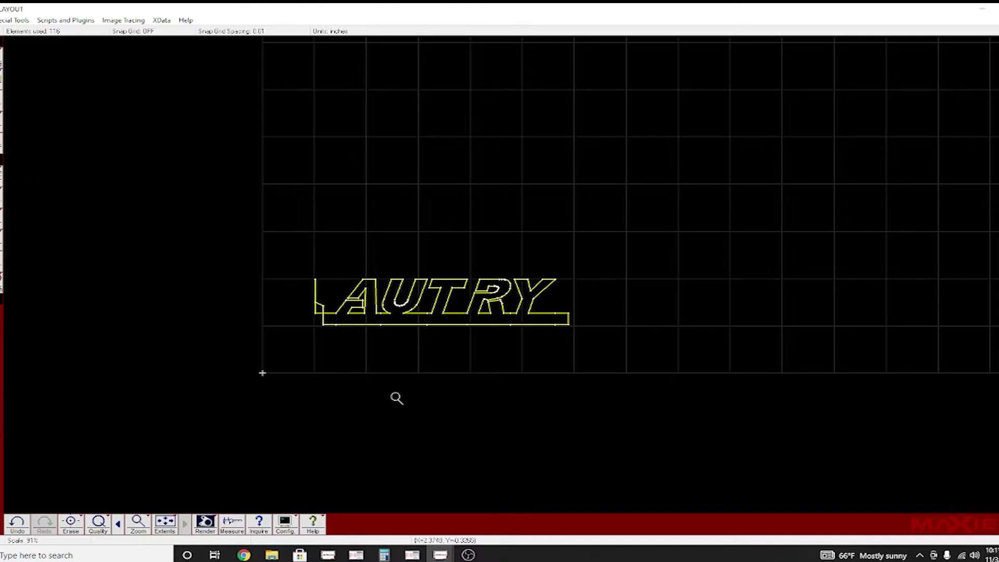
# Move the text by the lower-left corner of its base bar to a point just above and right of the grid origin.
pyautogui.click(1, 121)
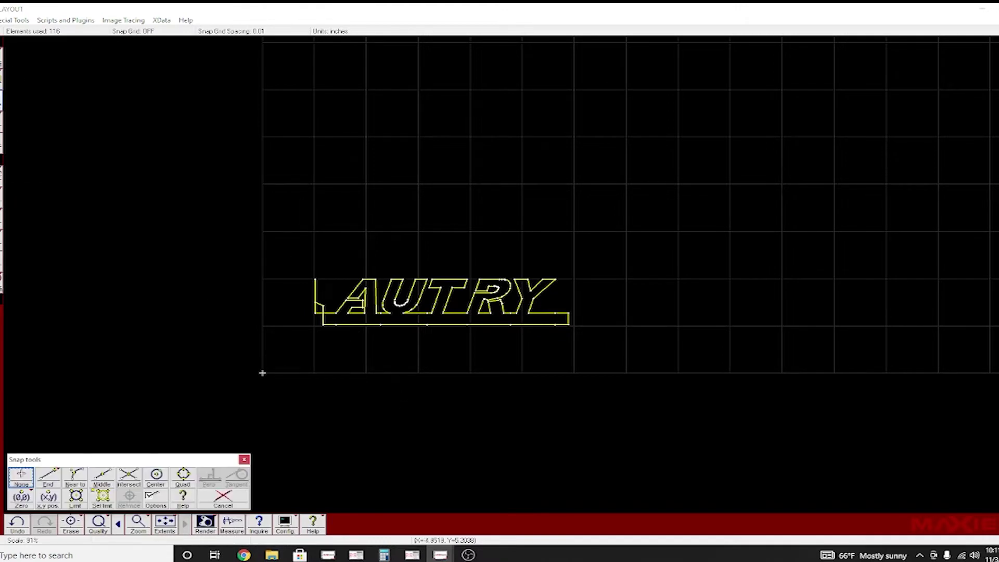
pyautogui.click(324, 325)
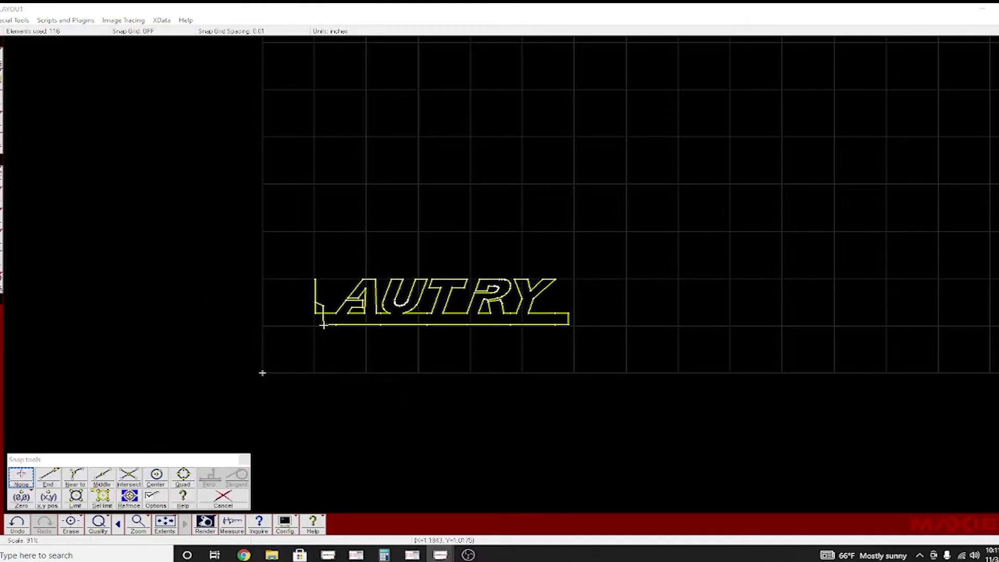
pyautogui.click(282, 360)
pyautogui.scroll(1, 296, 366)
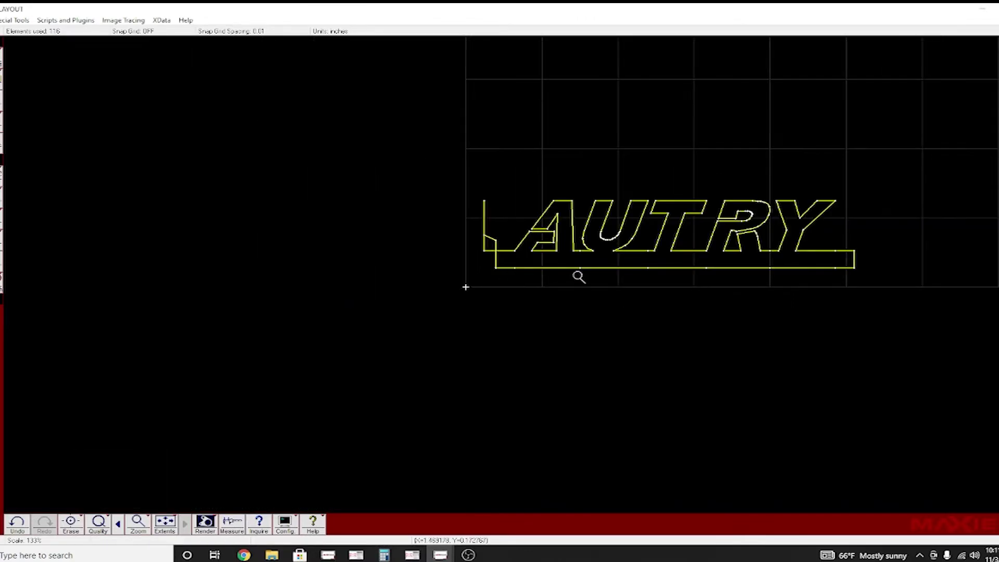
pyautogui.scroll(-1, 577, 276)
pyautogui.scroll(1, 695, 231)
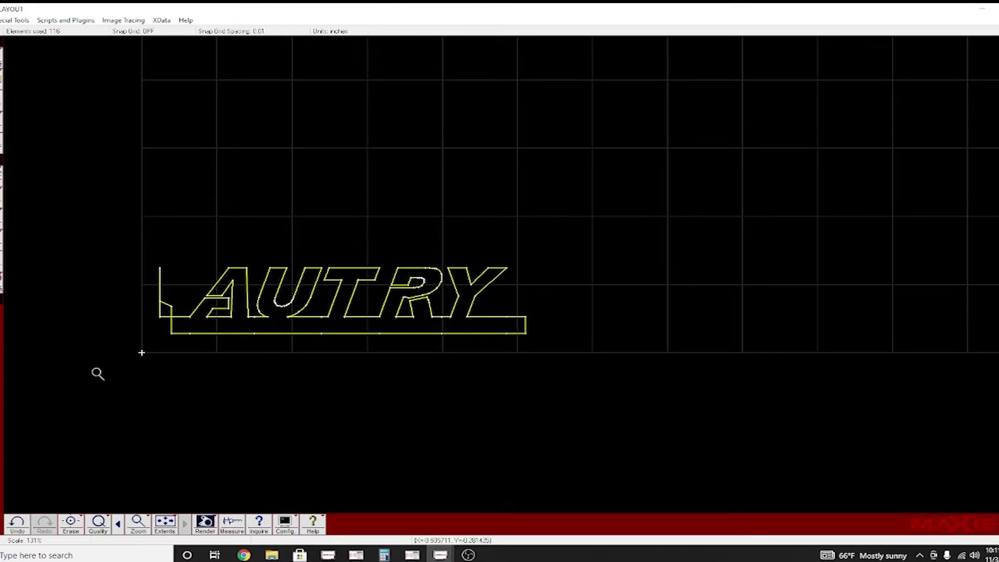
# Choose cut quality 3 for the selected lettering.
pyautogui.click(99, 524)
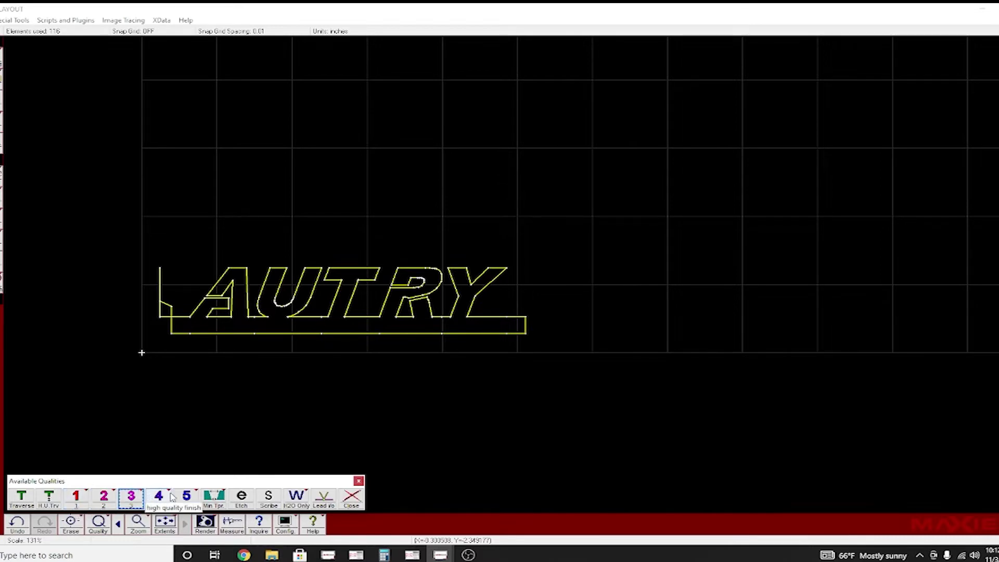
pyautogui.click(137, 499)
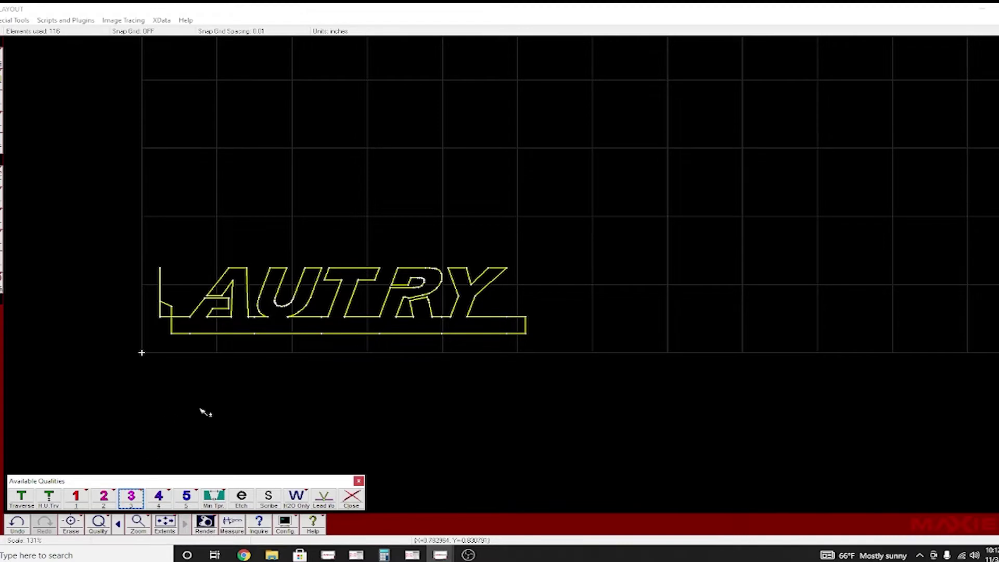
pyautogui.click(359, 479)
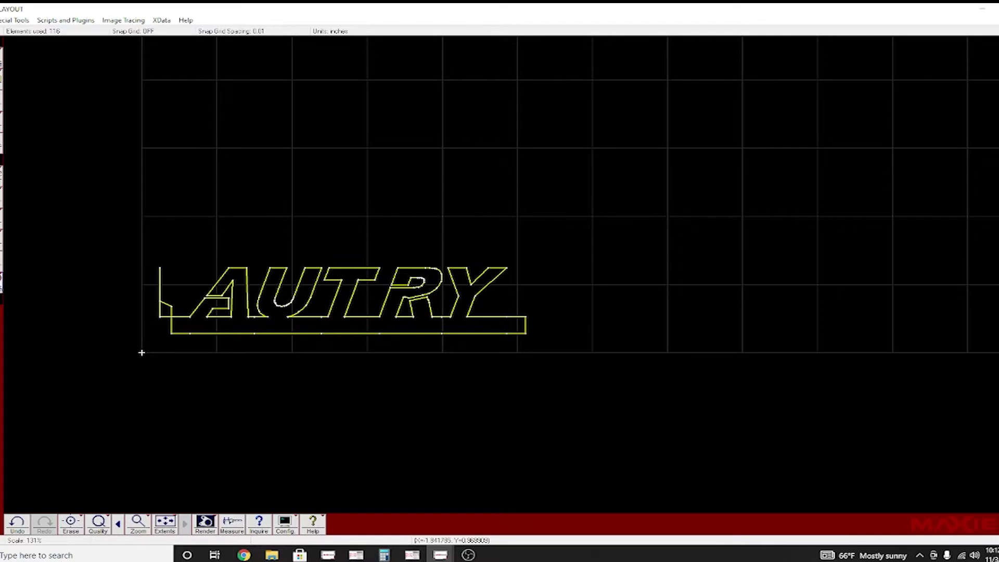
# Generate the lead and traverse lines for the lettering automatically, and clear the element selection.
pyautogui.click(1, 283)
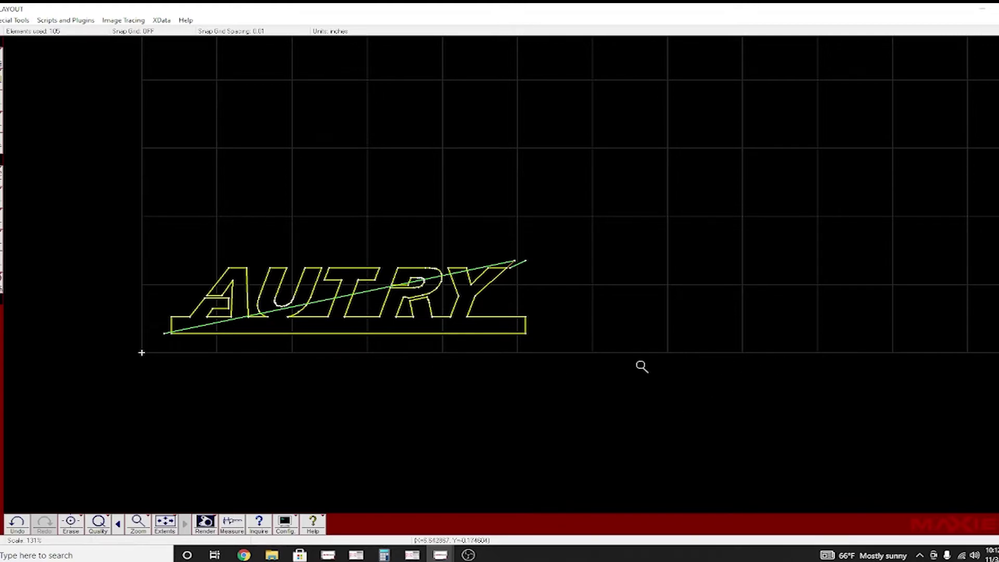
pyautogui.rightClick(1, 57)
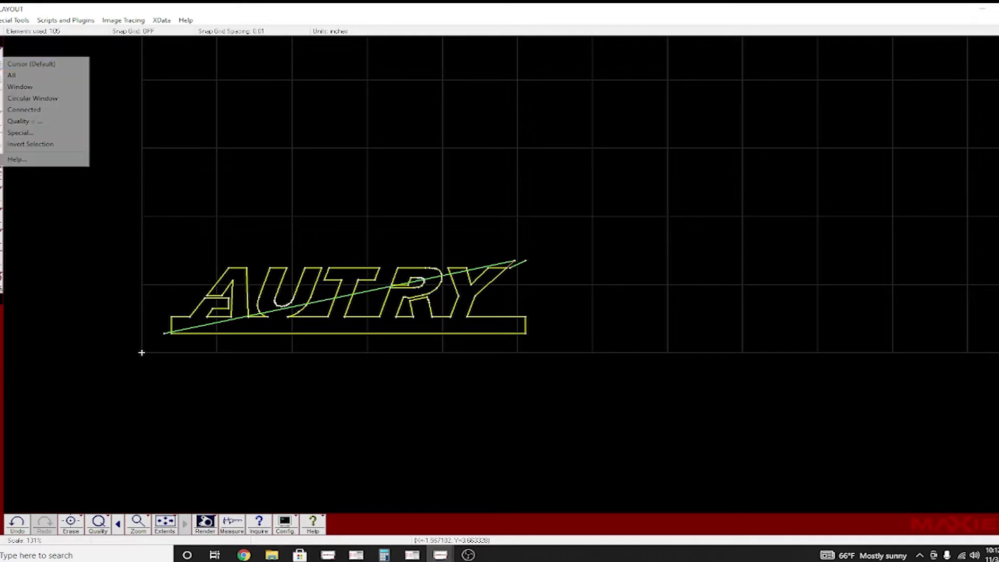
pyautogui.click(12, 76)
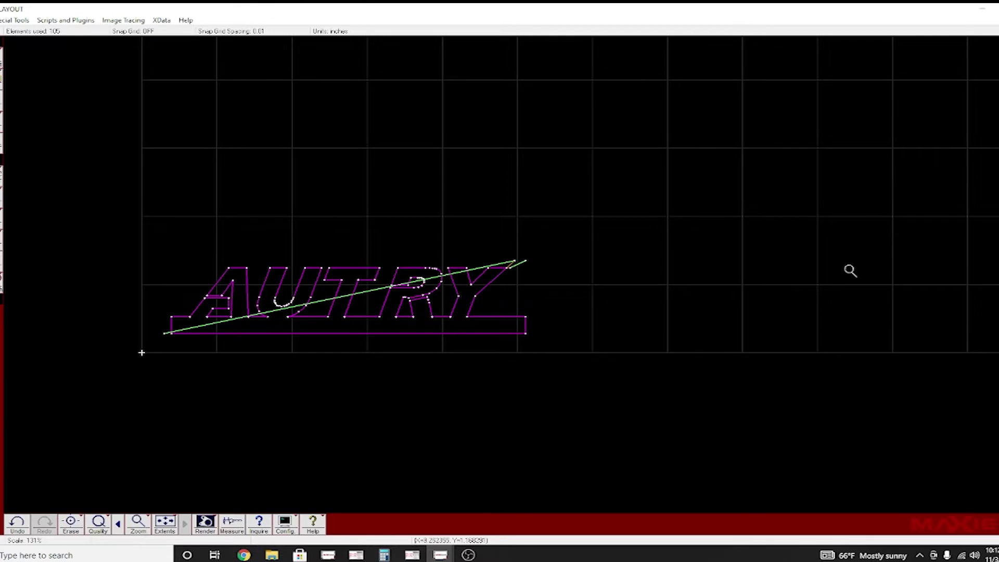
# Start generating the tool path and save the drawing as Unnamed.dxf in the AUTOCAD DXF folder.
pyautogui.click(998, 140)
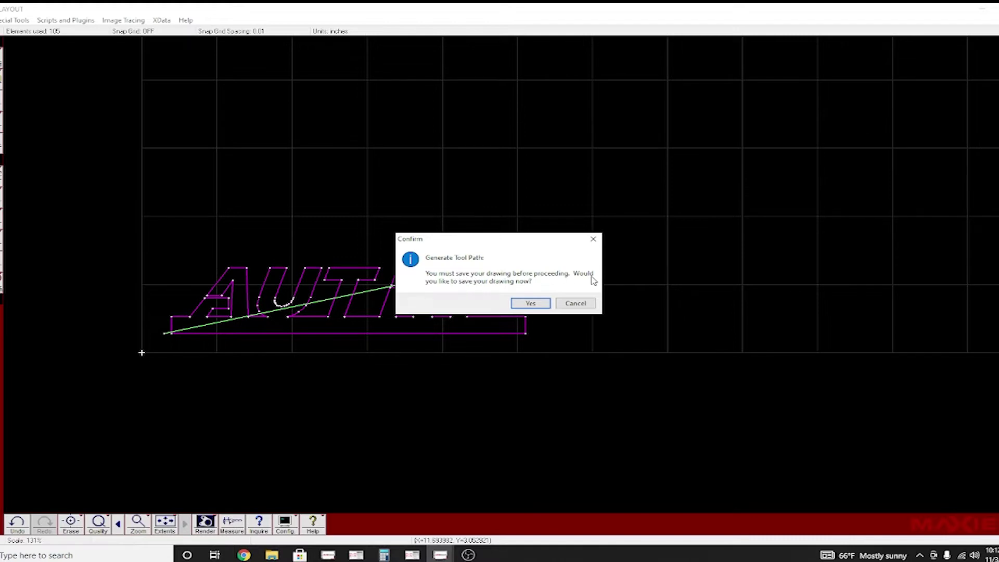
pyautogui.click(530, 304)
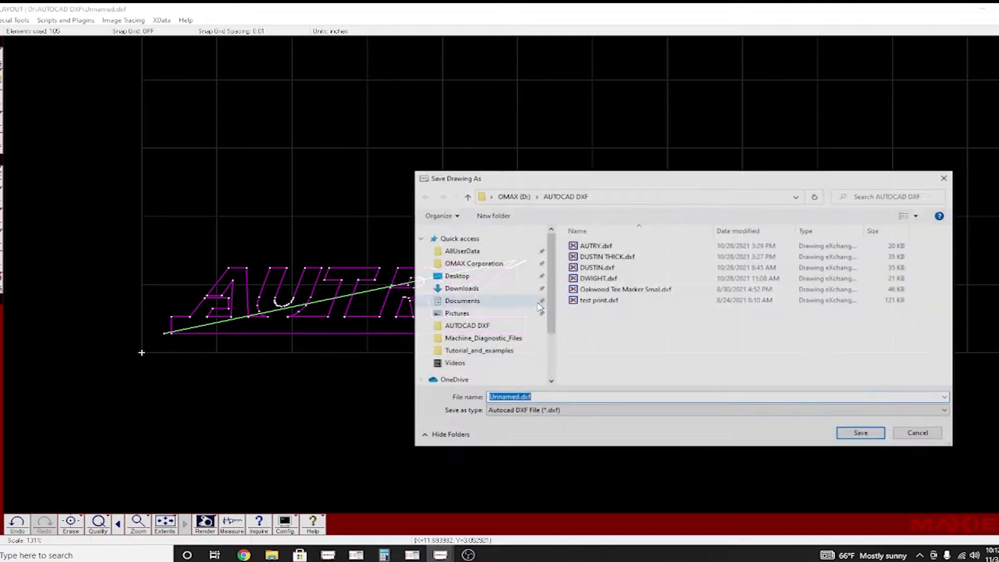
pyautogui.click(860, 431)
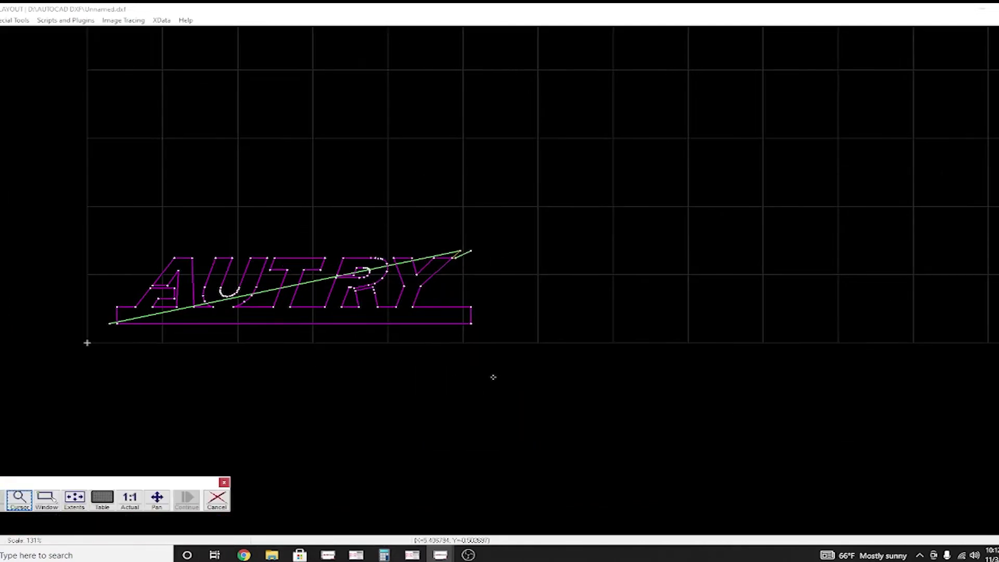
# Set the path start at the traverse line's lower-left end, check the generated path for problems, and save it.
pyautogui.click(109, 325)
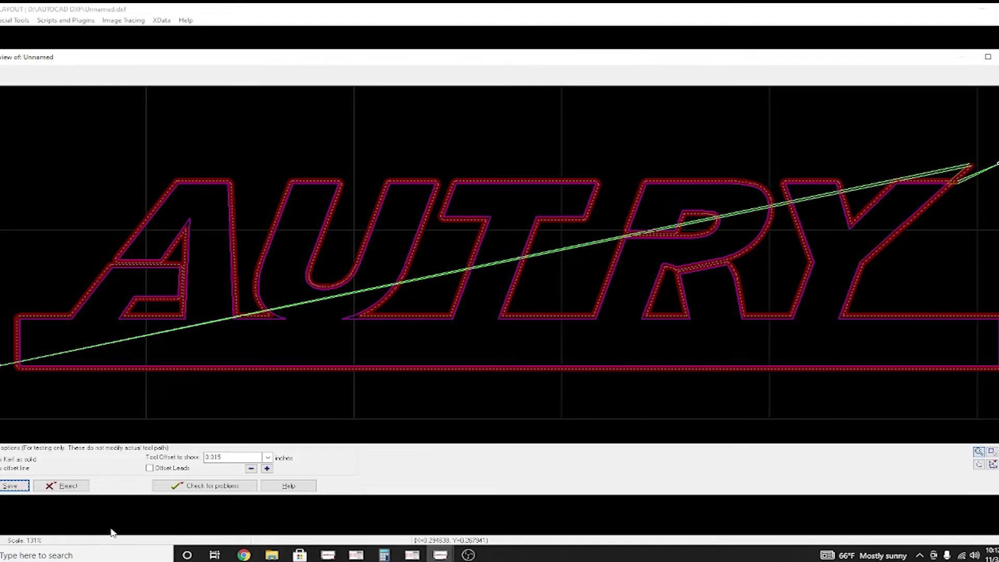
pyautogui.click(231, 487)
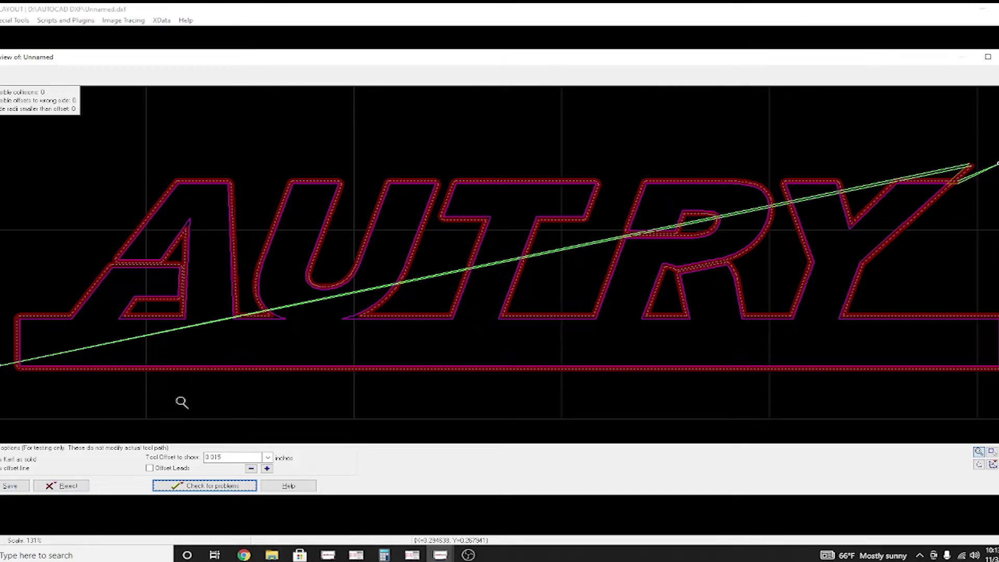
pyautogui.click(10, 487)
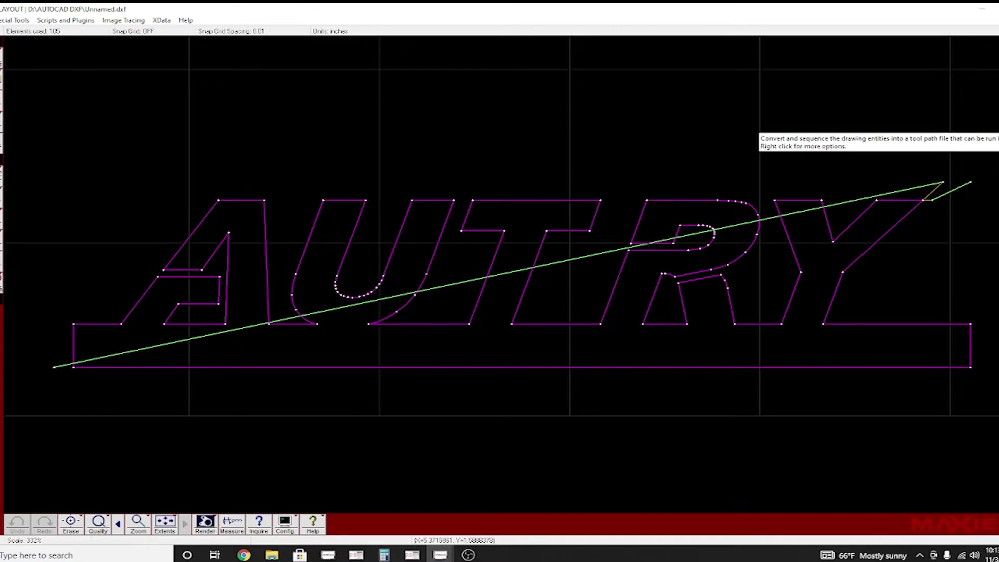
# Open the saved ORD path in MAKE, letting the already running copy of MAKE close automatically.
pyautogui.rightClick(996, 125)
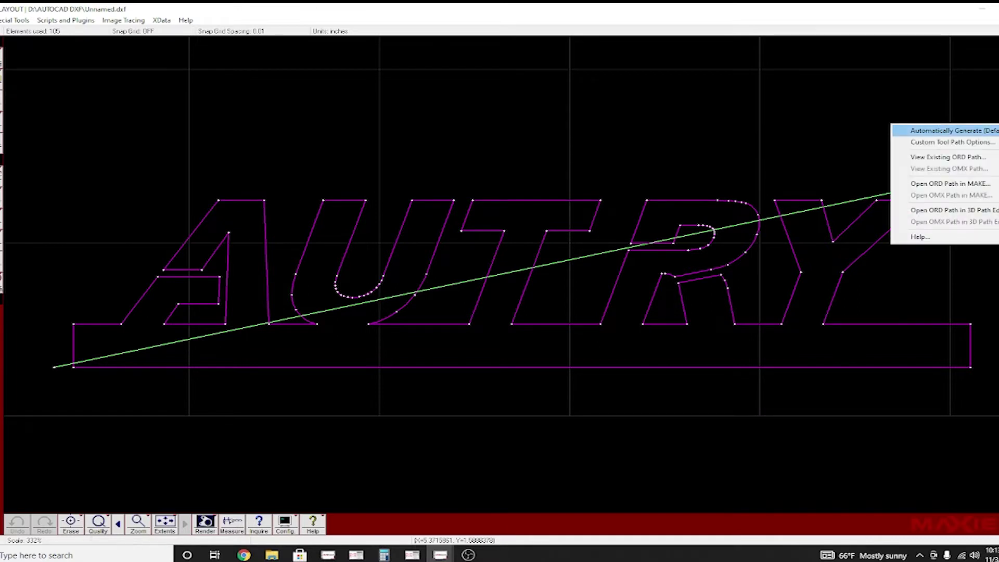
pyautogui.click(984, 185)
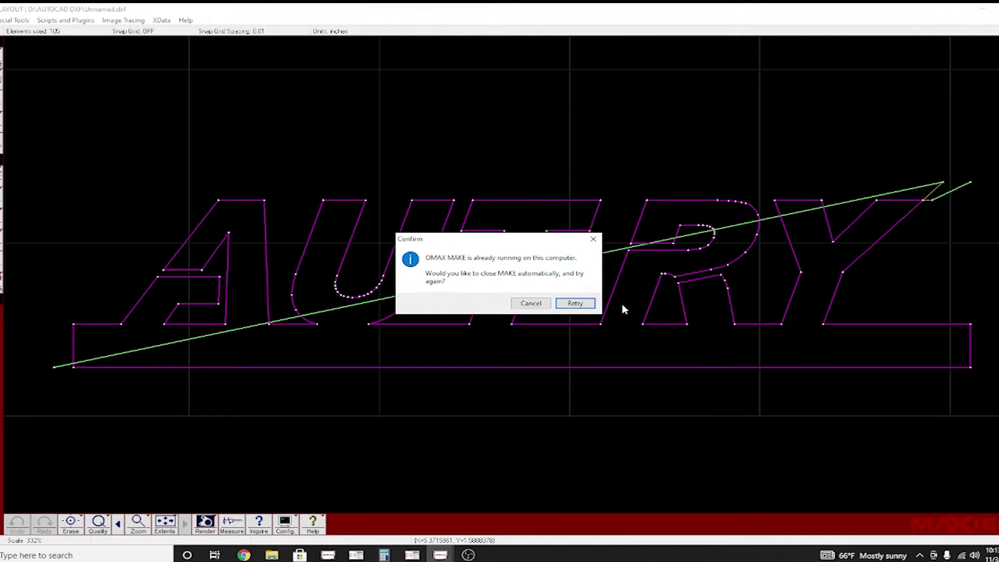
pyautogui.click(576, 304)
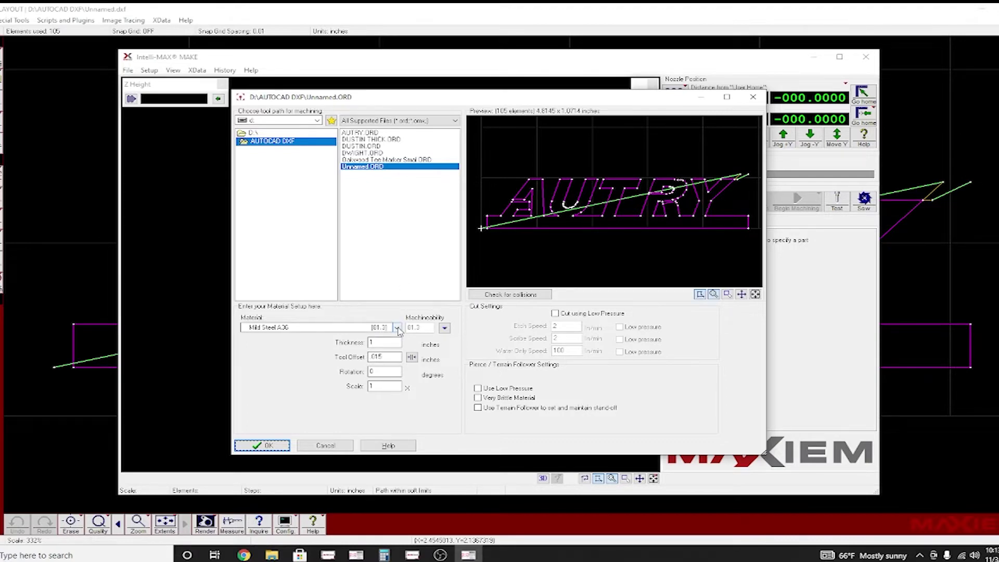
# Set the Mild Steel A36 thickness to 0.25 inches and accept the material setup for Unnamed.ORD.
pyautogui.doubleClick(390, 342)
pyautogui.write('.25')
pyautogui.press('Tab')
pyautogui.click(263, 445)
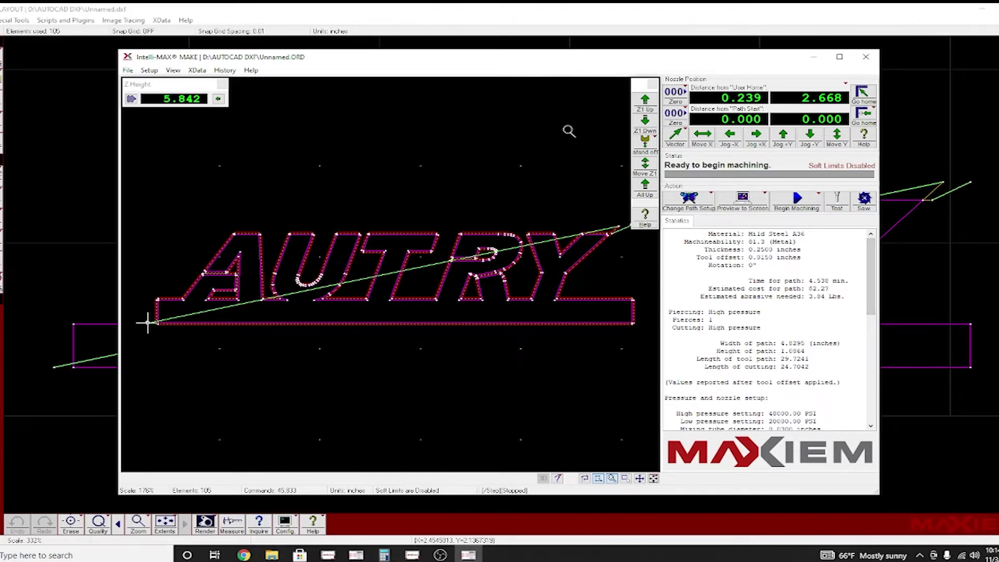
# Run the Auto-Home XY routine with the Z axis raised by 0 inches and acknowledge its completion.
pyautogui.moveTo(657, 63); pyautogui.dragTo(610, 63)
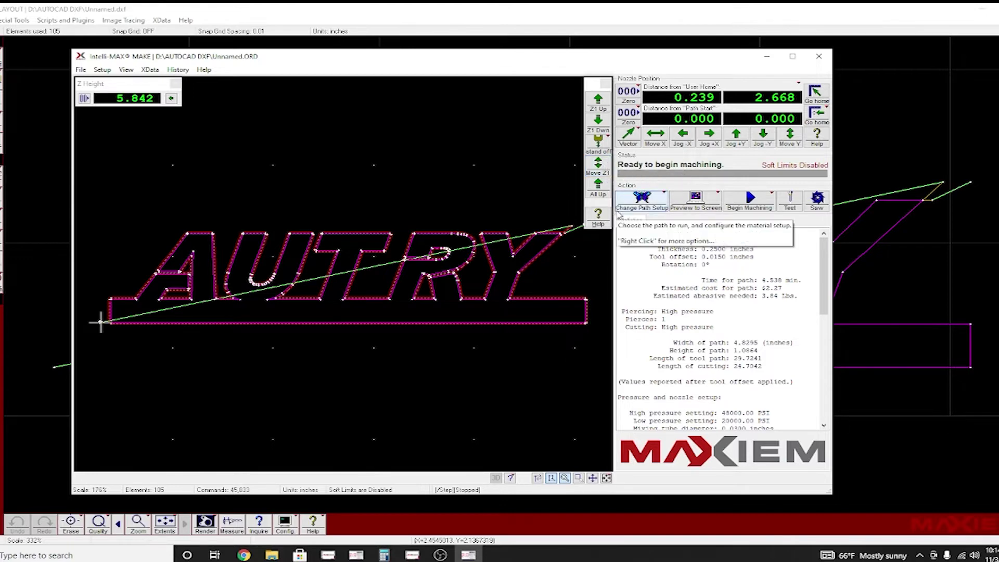
pyautogui.rightClick(629, 120)
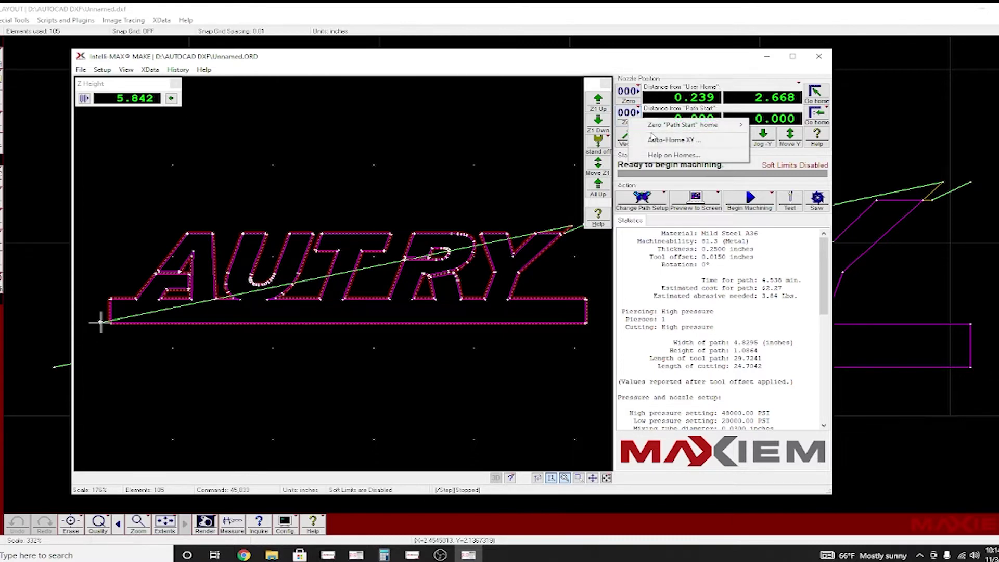
pyautogui.click(672, 140)
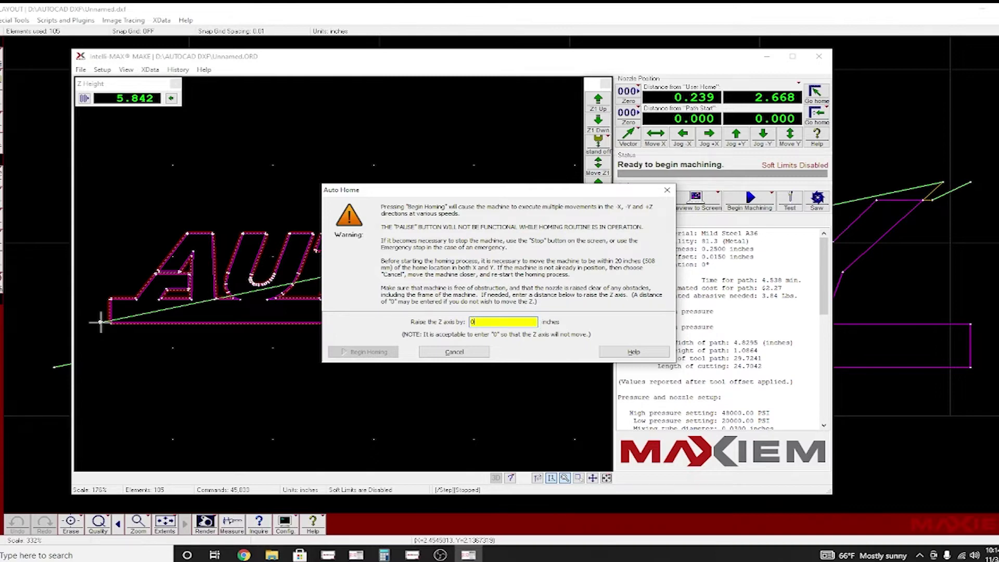
pyautogui.click(369, 352)
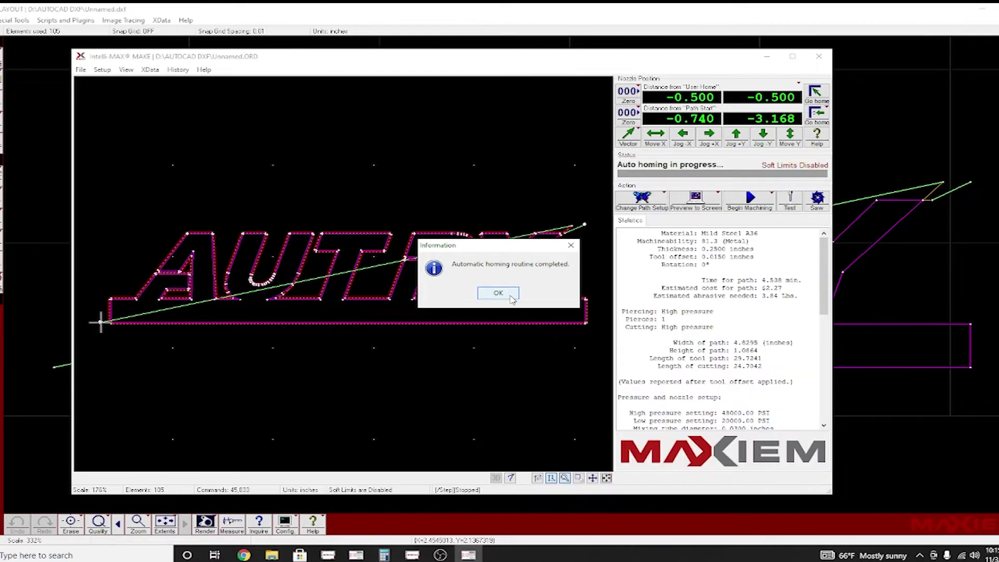
pyautogui.click(509, 296)
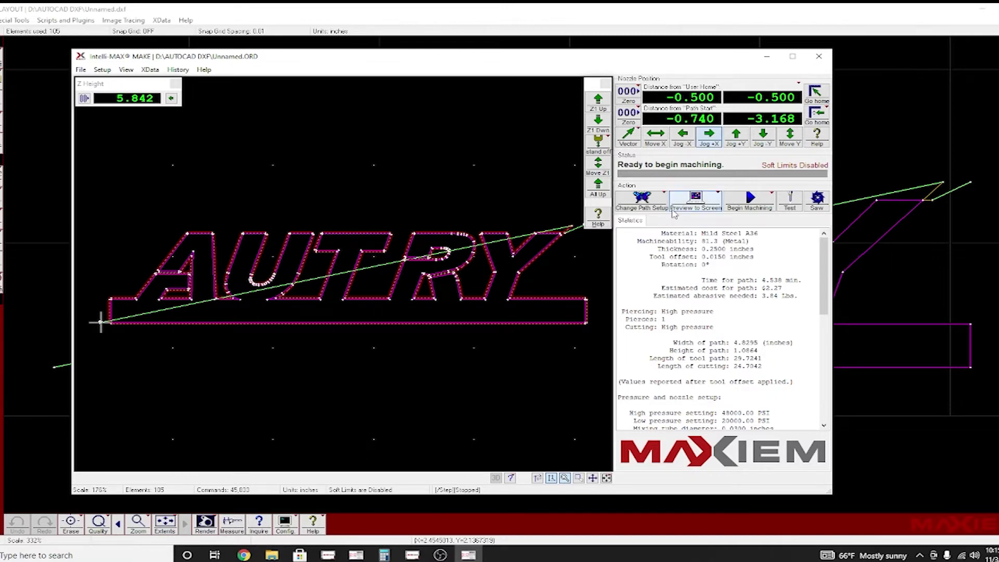
# Jog the nozzle over the steel plate to about X 10.25, Y 1.0 inches from User Home and lower it near the surface.
pyautogui.press('Right')
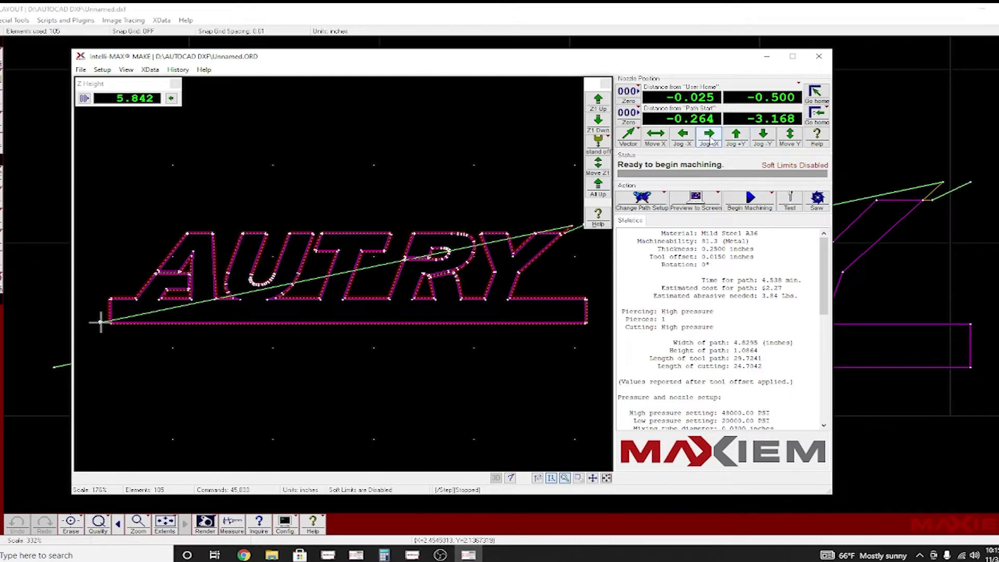
pyautogui.click(708, 139)
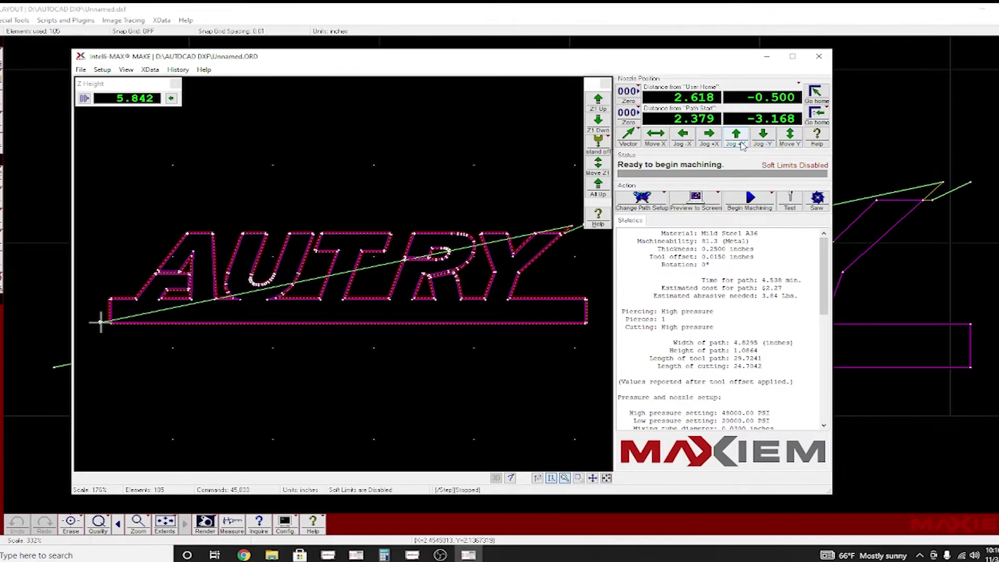
pyautogui.press('Right')
pyautogui.press('Right')
pyautogui.press('Right')
pyautogui.press('Right')
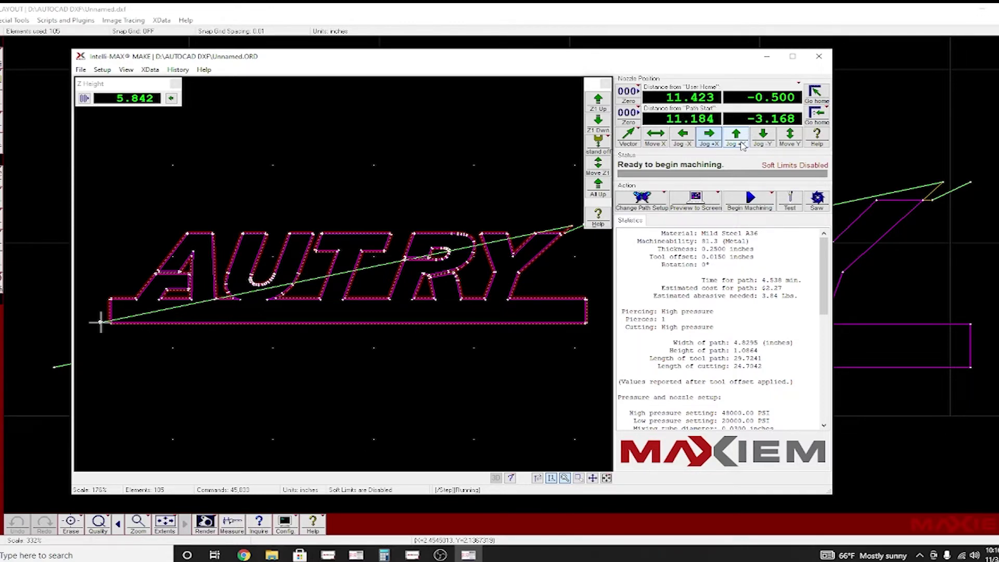
pyautogui.press('Left')
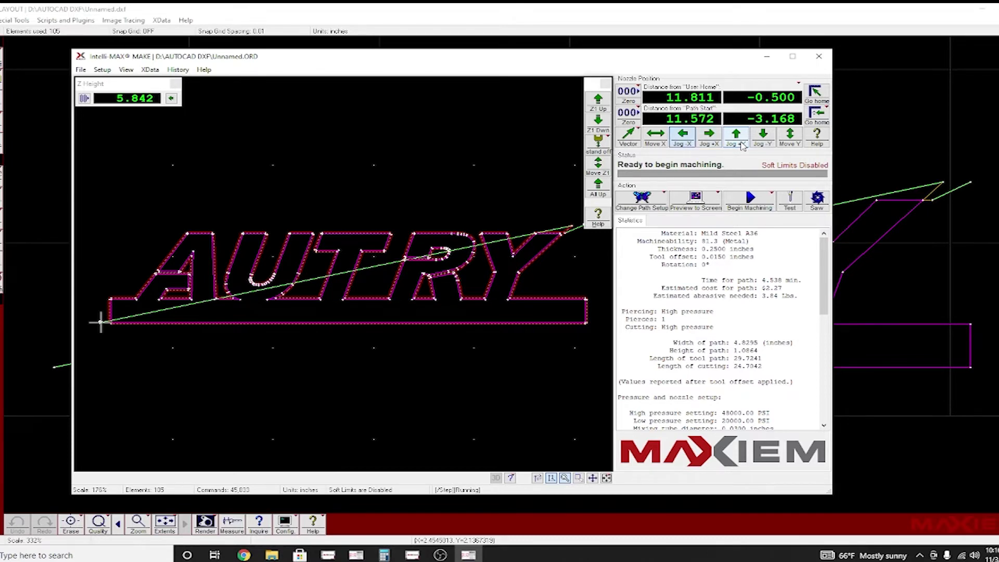
pyautogui.press('Up')
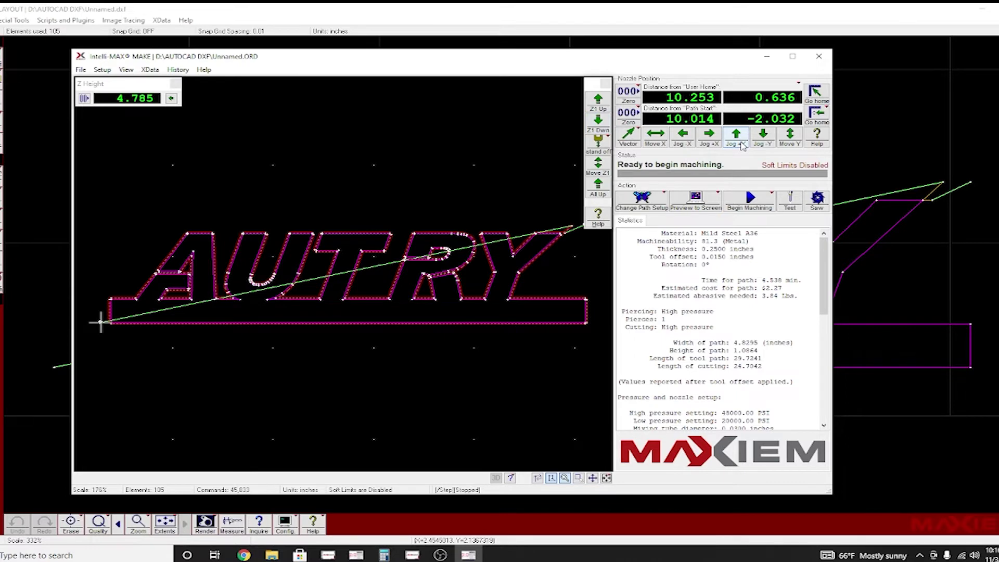
pyautogui.press('pageup')
pyautogui.press('pagedown')
pyautogui.click(741, 143)
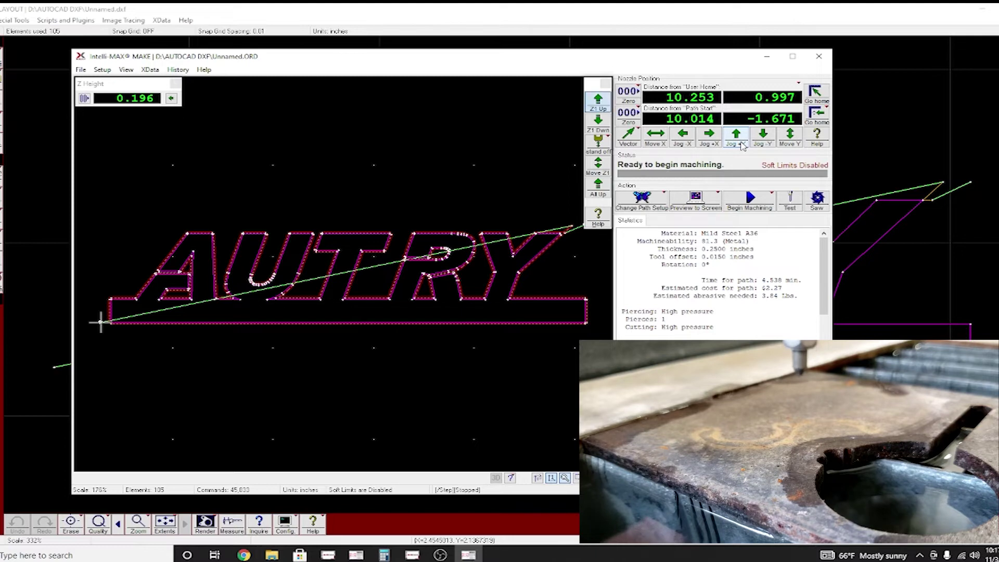
# Fine-adjust the nozzle height against the standoff gauge to about -0.031 inches and zero the Z1 counter there.
pyautogui.press('pageup')
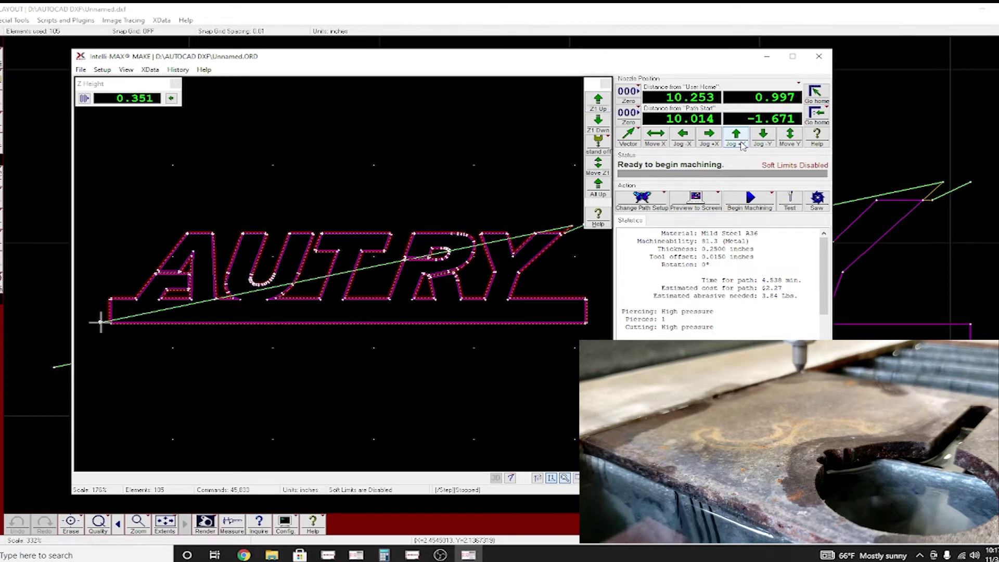
pyautogui.press('pagedown')
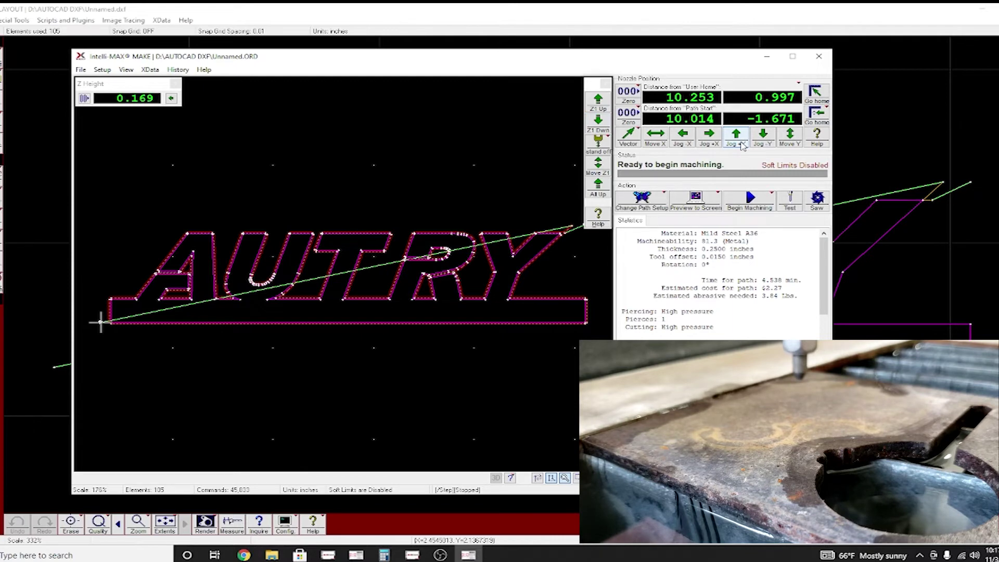
pyautogui.press('pagedown')
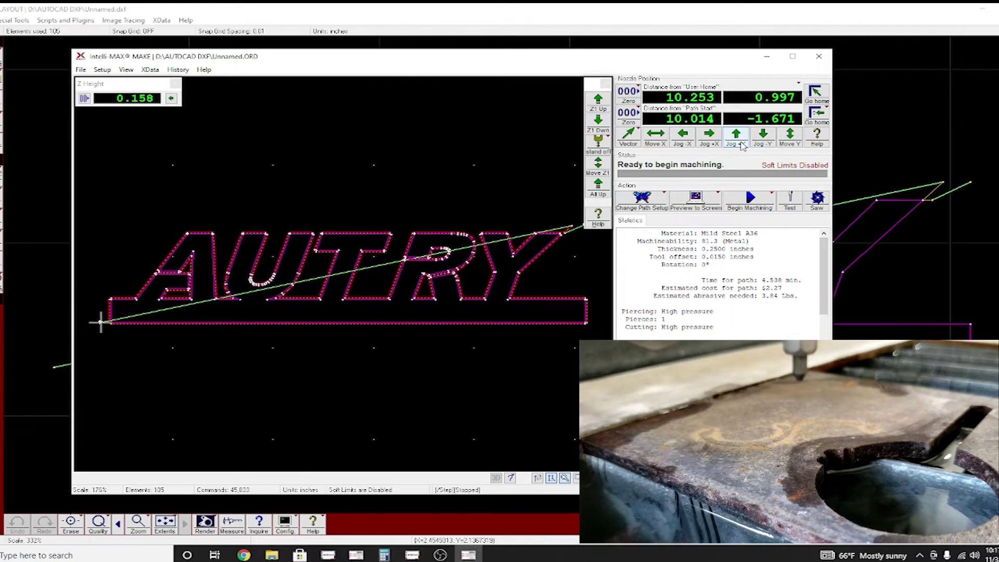
pyautogui.press('pagedown')
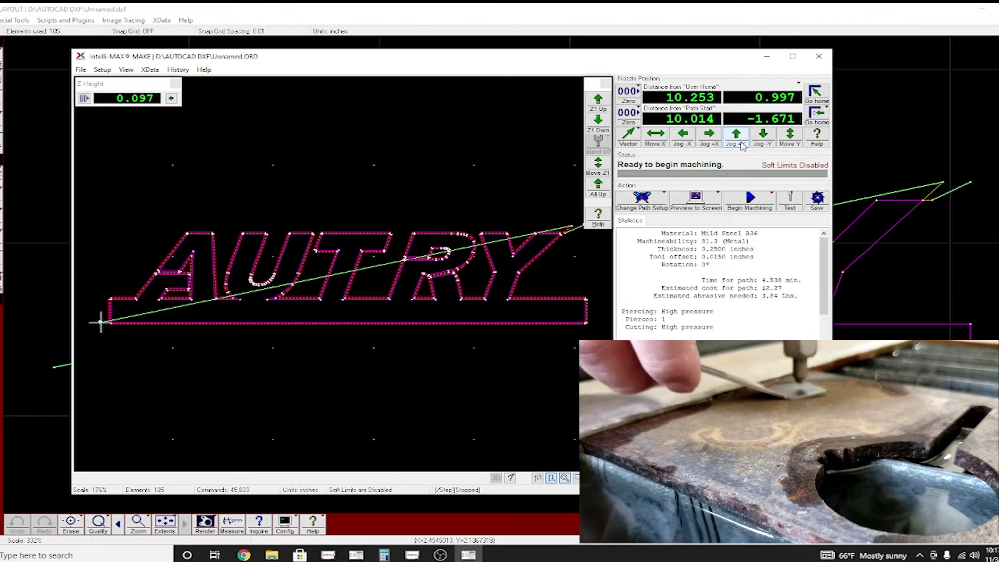
pyautogui.press('pagedown')
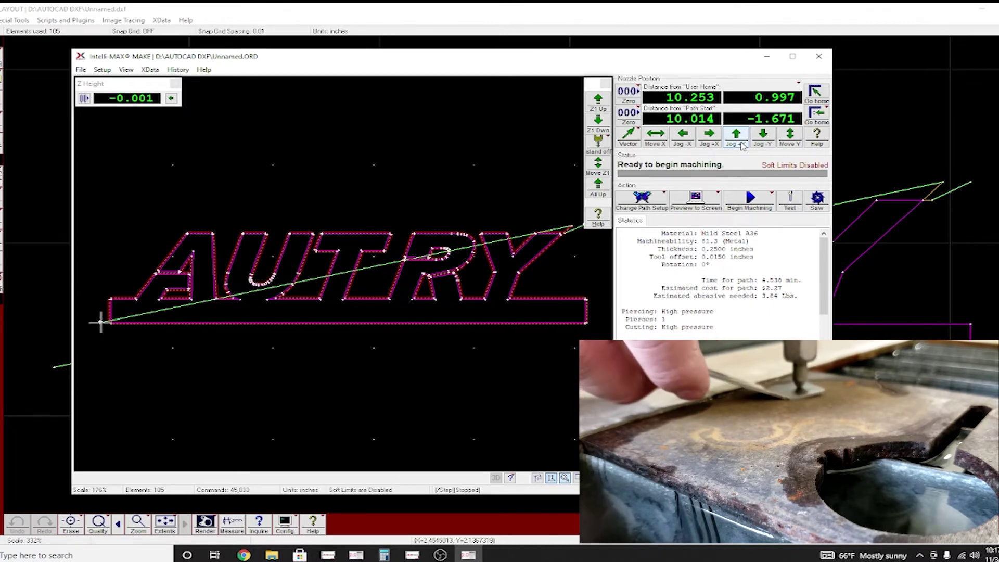
pyautogui.press('pagedown')
pyautogui.press('pagedown')
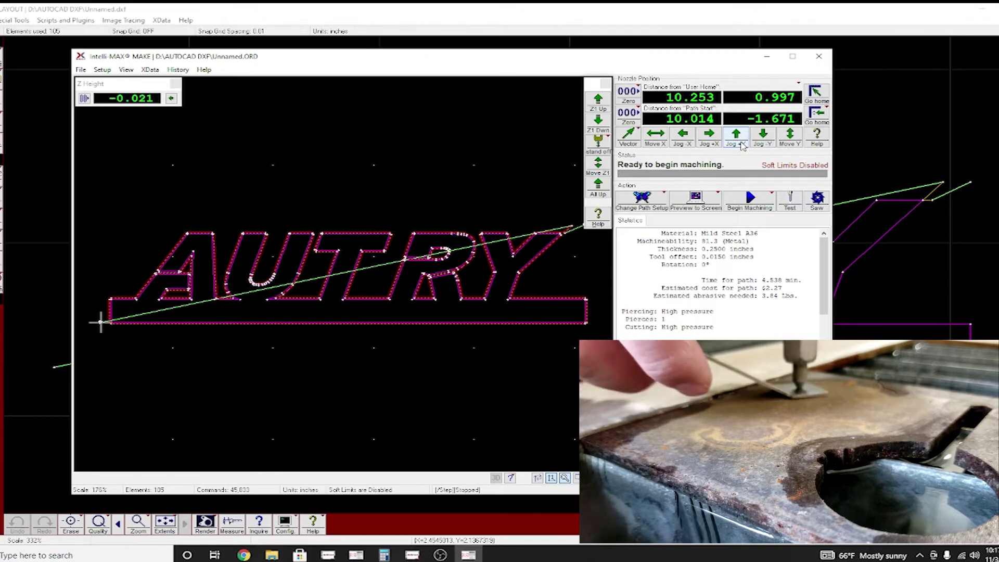
pyautogui.press('pagedown')
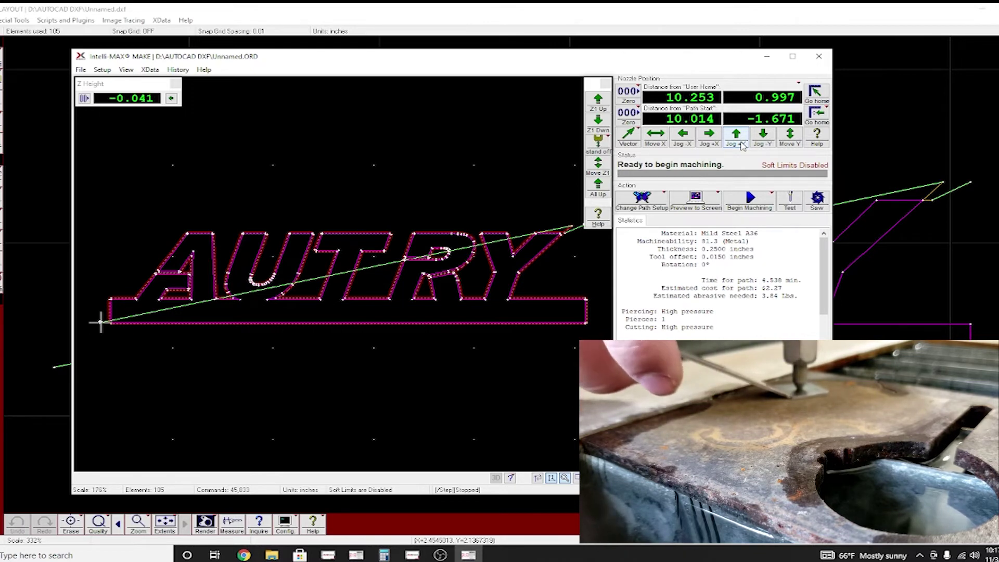
pyautogui.press('pageup')
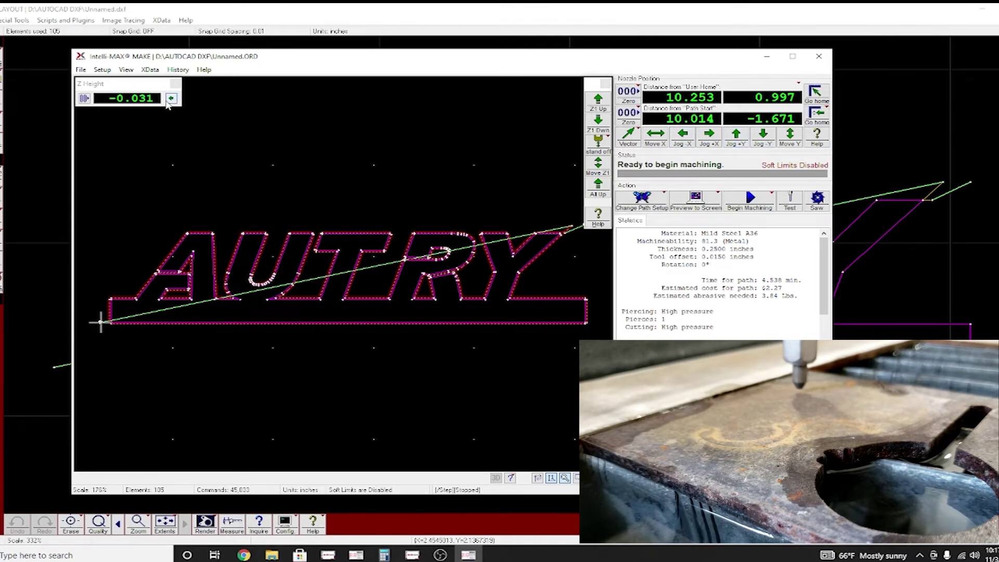
pyautogui.click(84, 99)
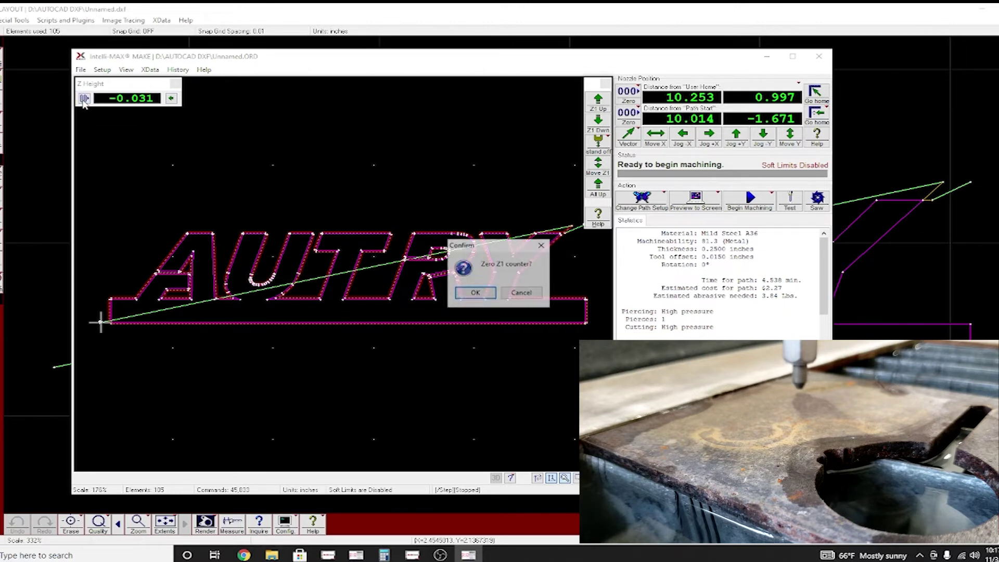
pyautogui.click(467, 293)
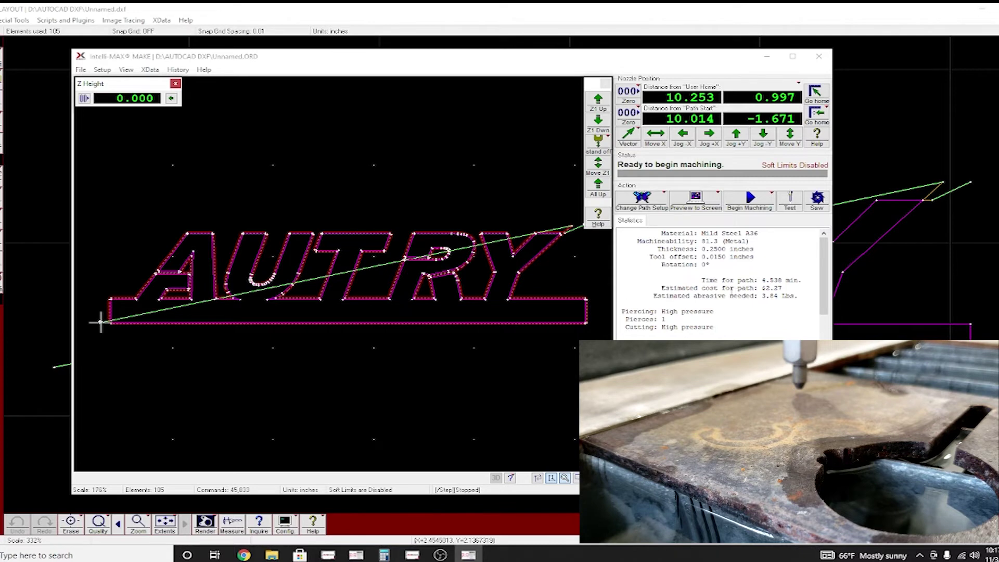
# Jog the nozzle to the cut's starting point on the plate, about X 8.47, Y 0.09 inches from User Home.
pyautogui.press('Left')
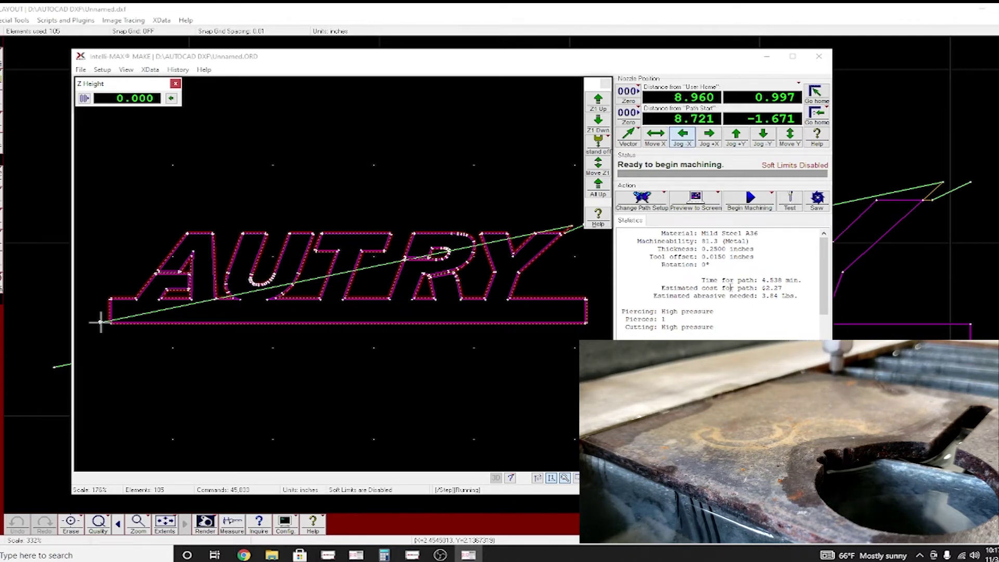
pyautogui.press('Down')
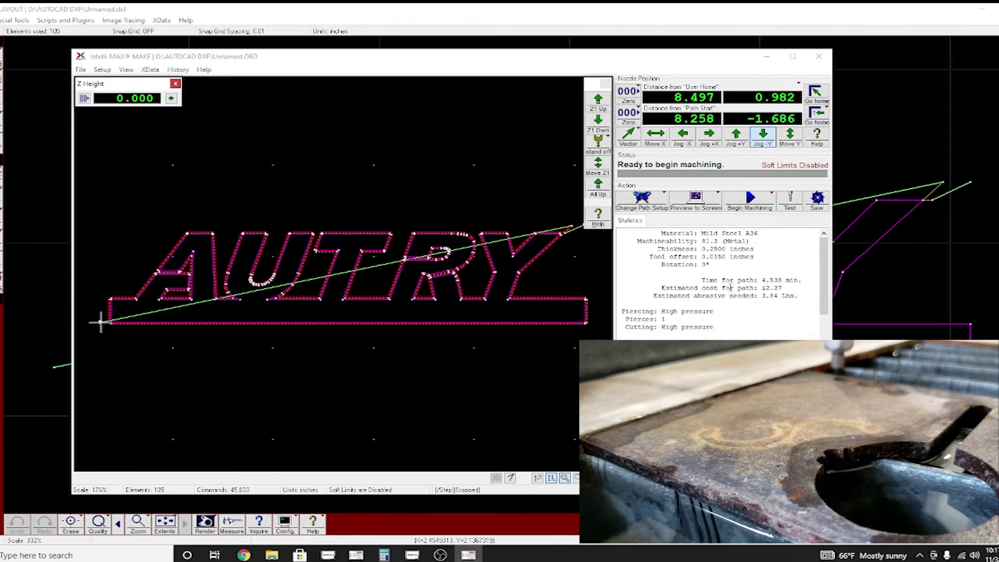
pyautogui.press('Down')
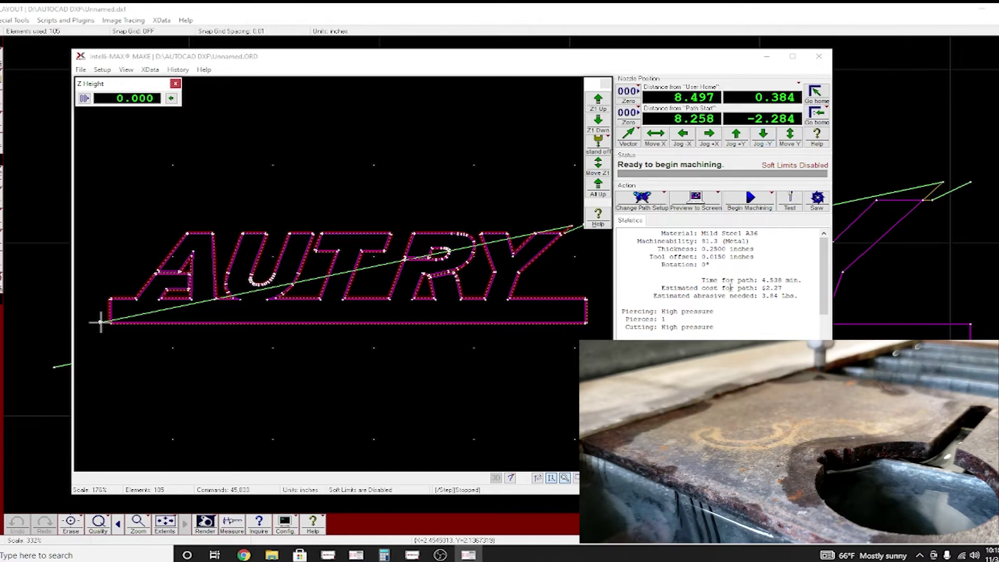
pyautogui.press('Down')
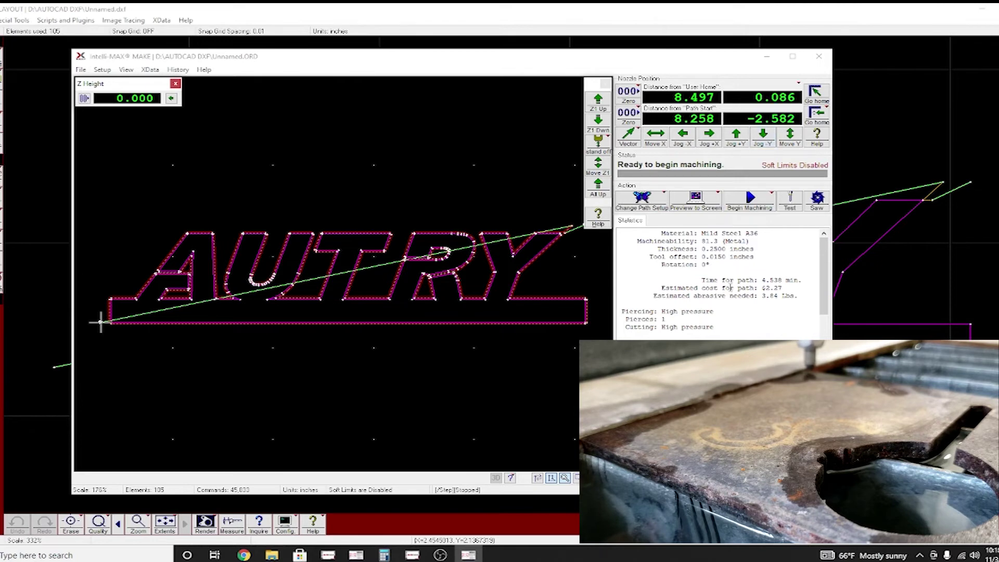
pyautogui.press('Left')
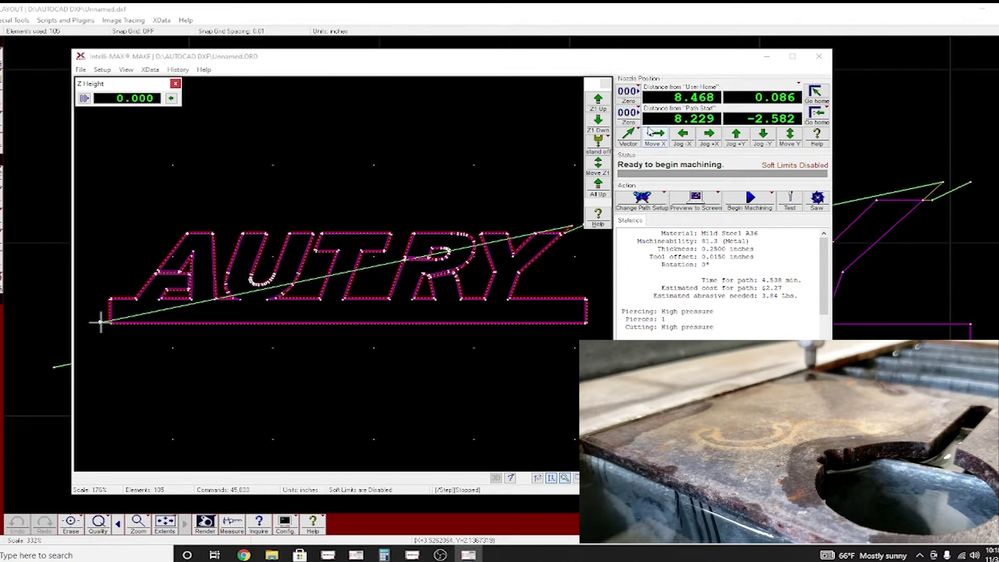
# Zero the Path Start home in both X and Y at the current nozzle position.
pyautogui.click(625, 119)
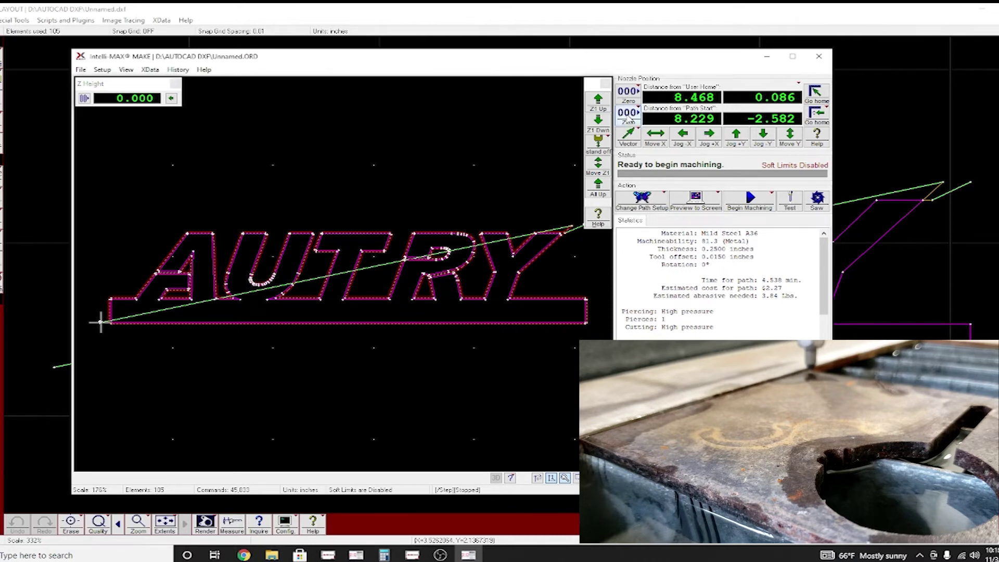
pyautogui.rightClick(628, 120)
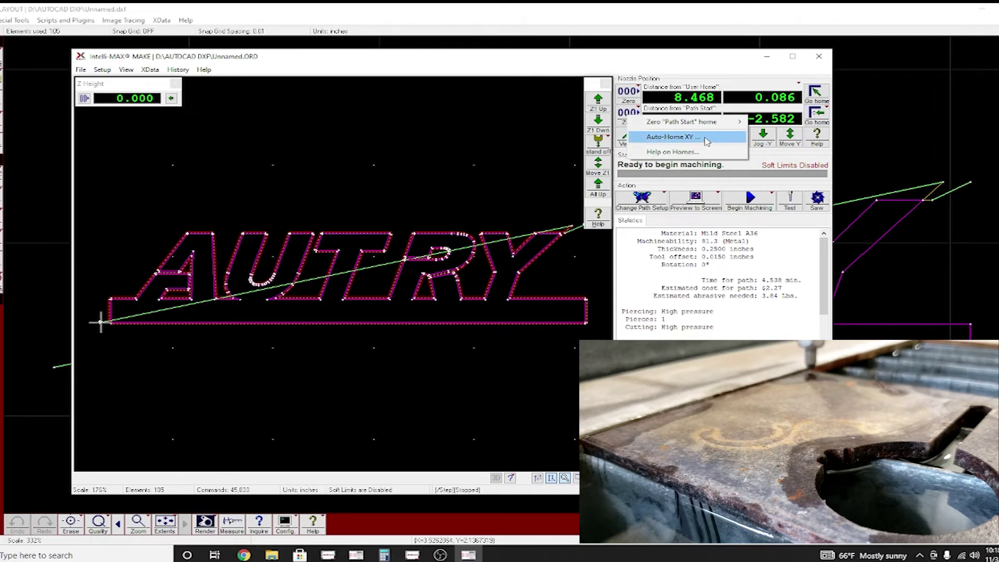
pyautogui.moveTo(687, 127)
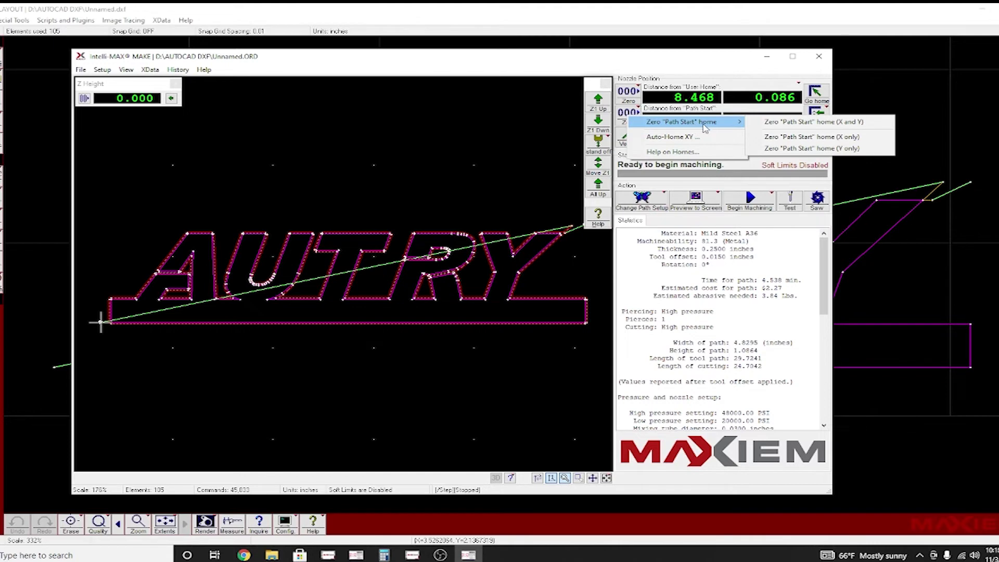
pyautogui.click(790, 124)
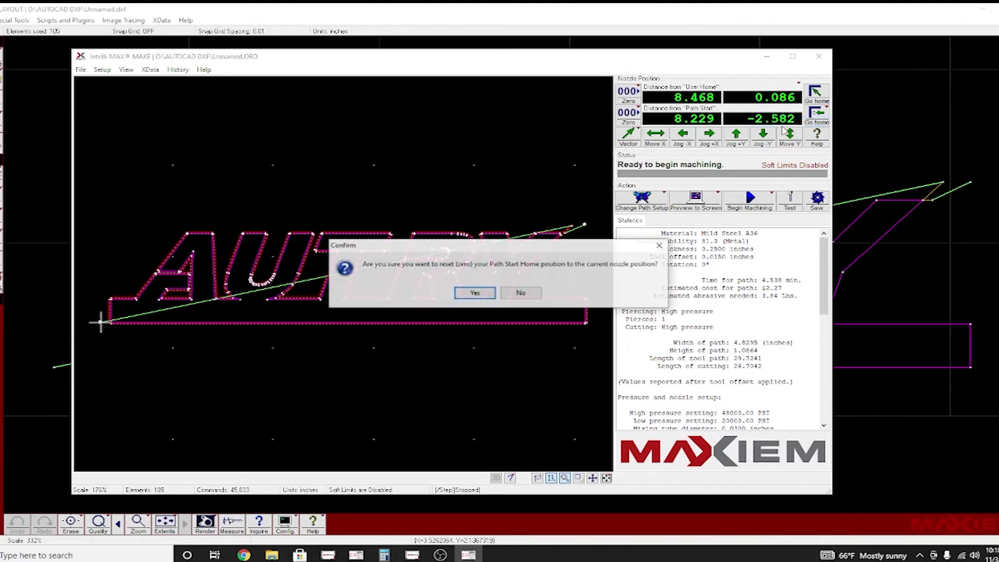
pyautogui.click(474, 293)
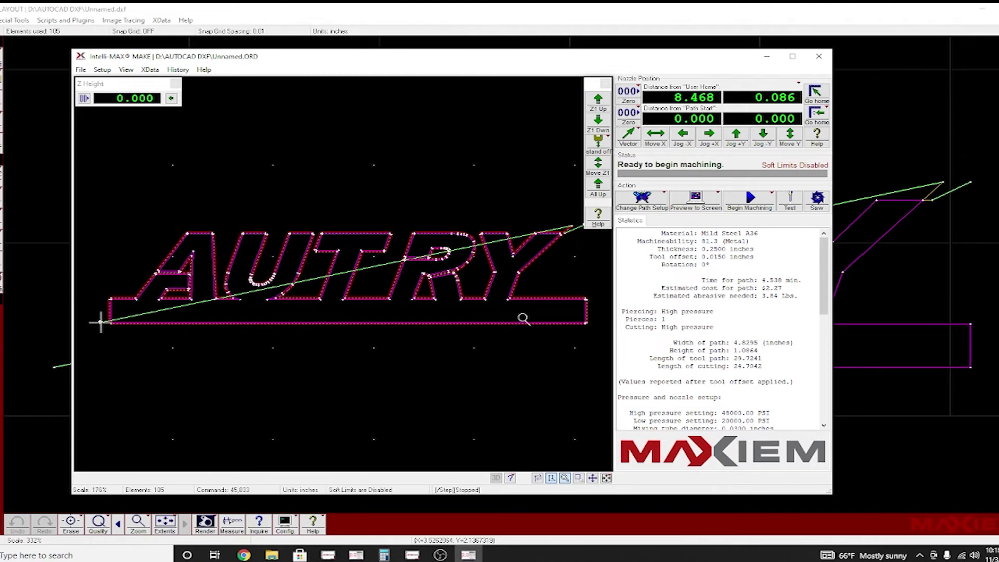
# Raise the nozzle to a Z height of about 5.36 inches and return the Z1 axis to its zero point.
pyautogui.press('pageup')
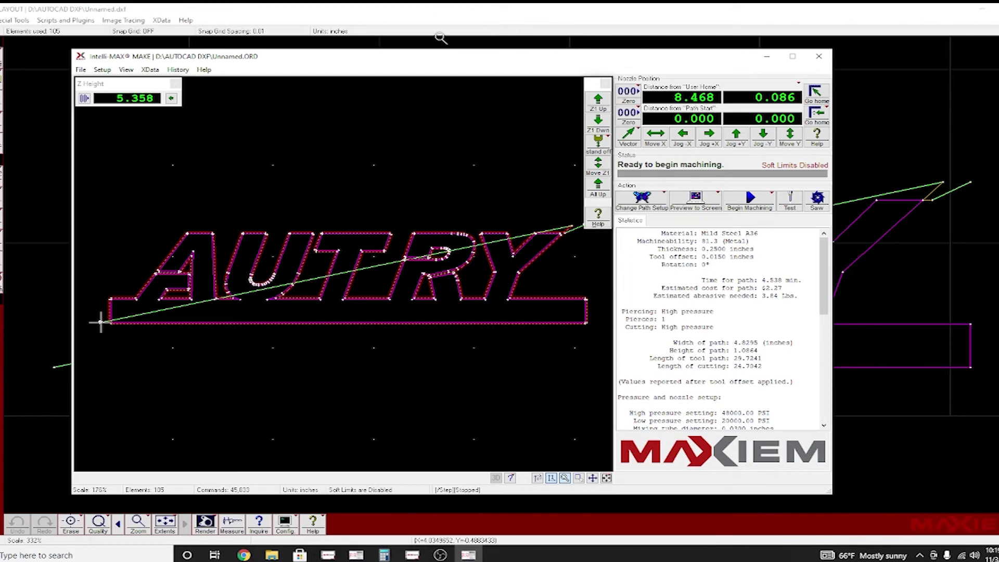
pyautogui.click(171, 99)
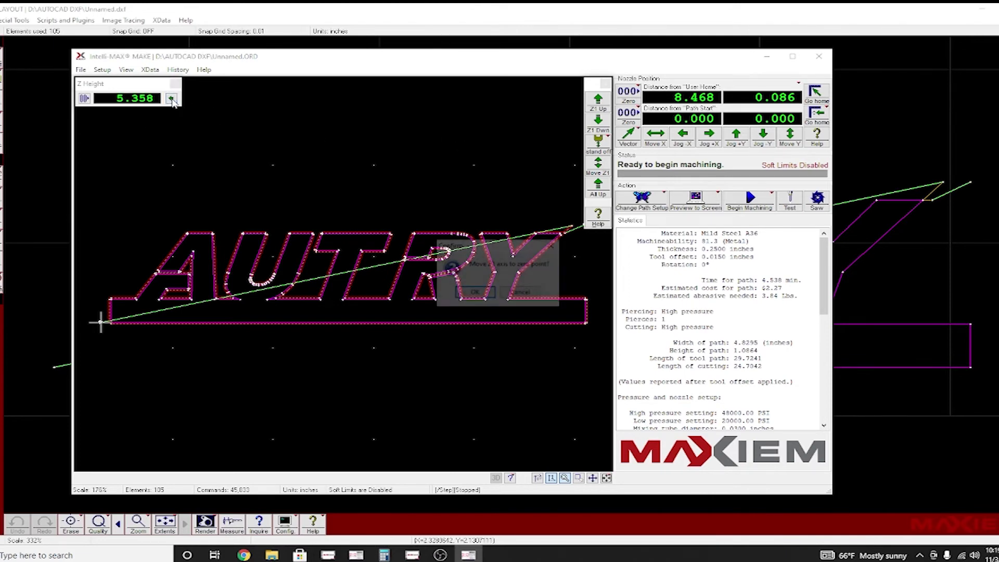
pyautogui.click(477, 294)
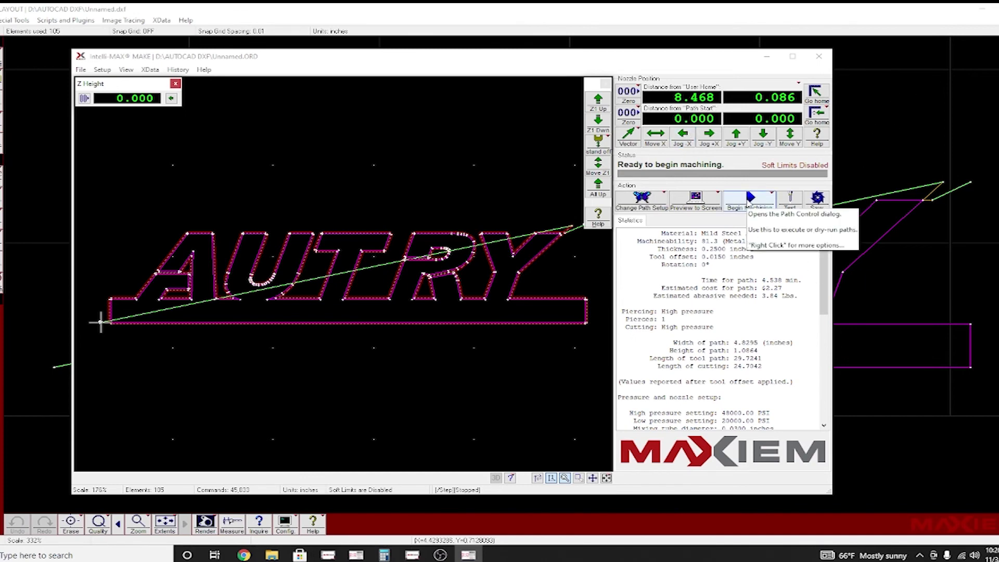
# Open the machining path control, examine its start, ahead and pause options for the cut, and close it.
pyautogui.click(750, 201)
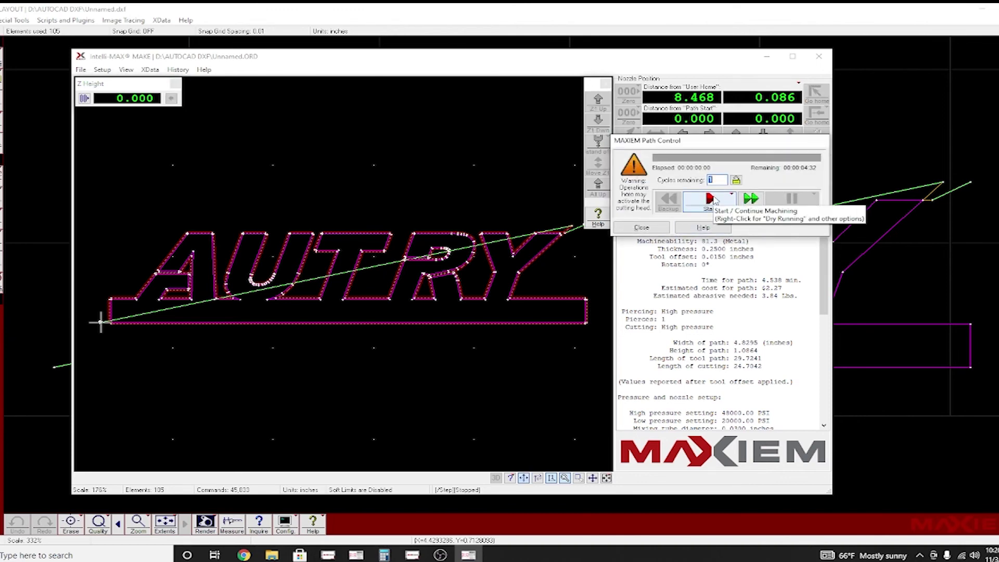
pyautogui.click(716, 206)
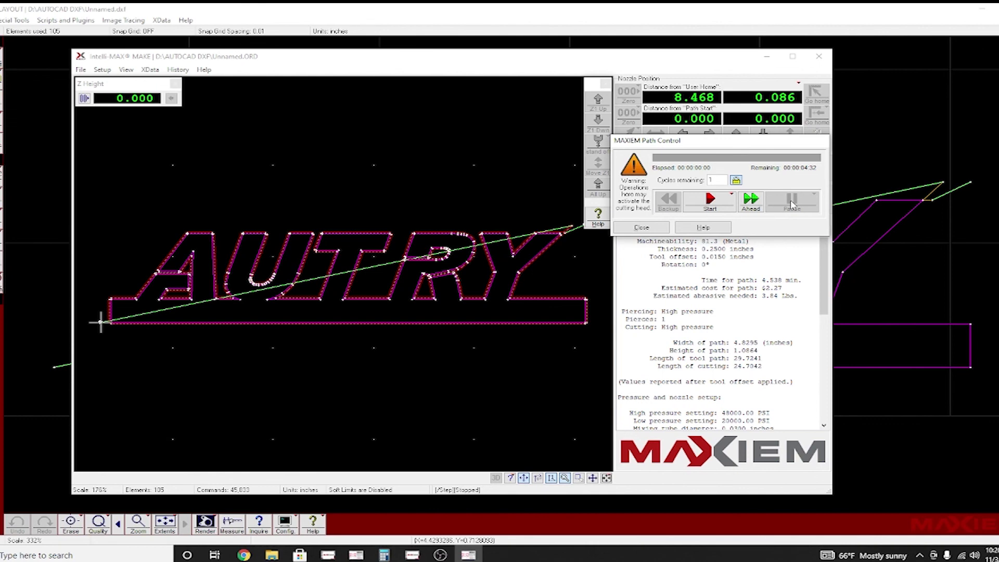
pyautogui.click(641, 228)
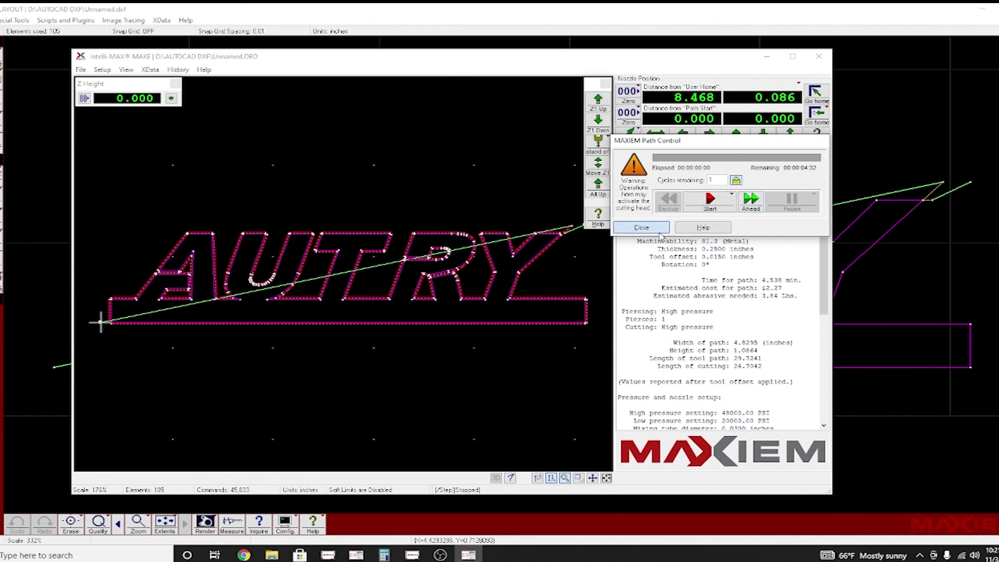
# Raise the nozzle to about 3.39 inches and jog it in +X to about 26.33 inches from User Home, clear of the part.
pyautogui.click(598, 102)
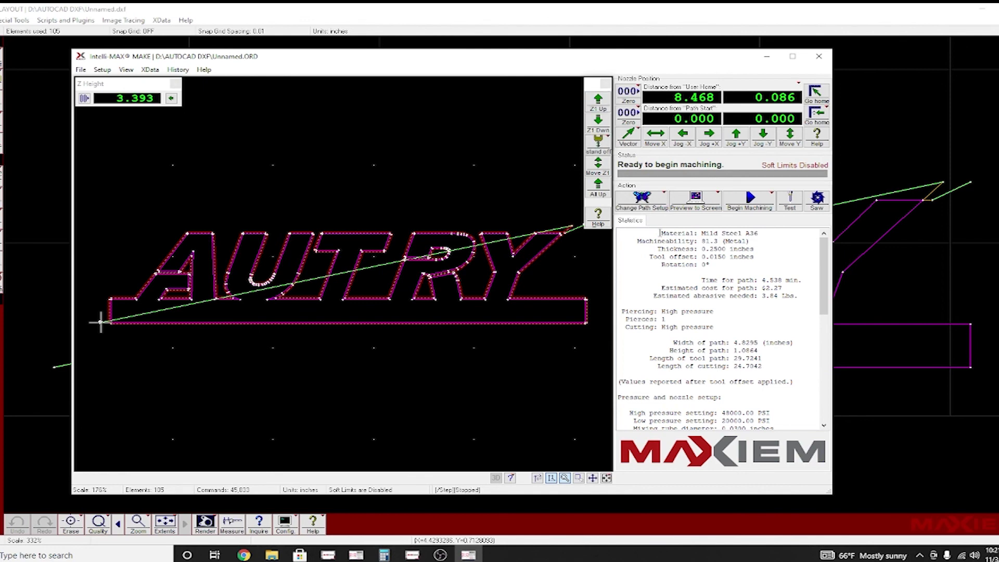
pyautogui.press('Right')
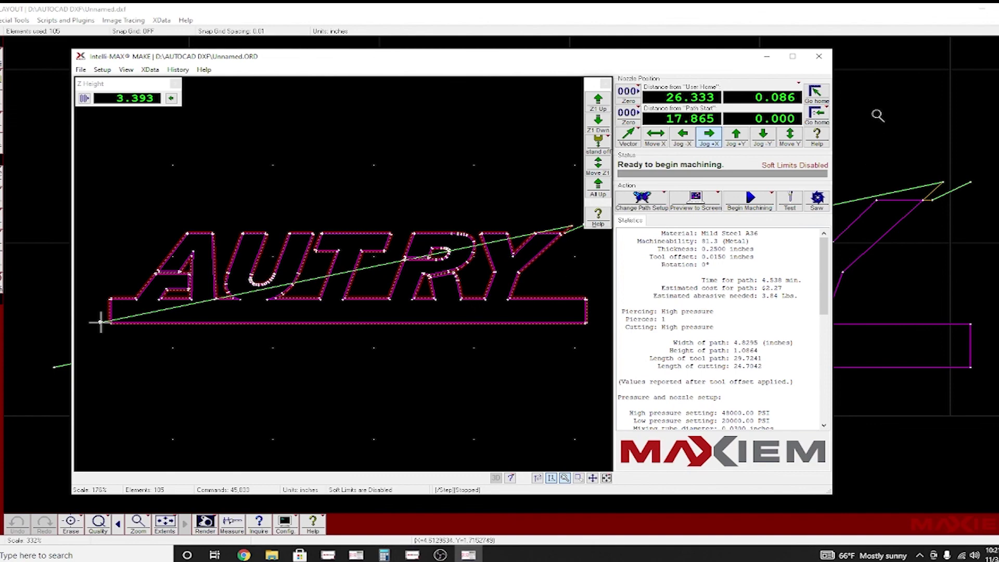
pyautogui.click(448, 557)
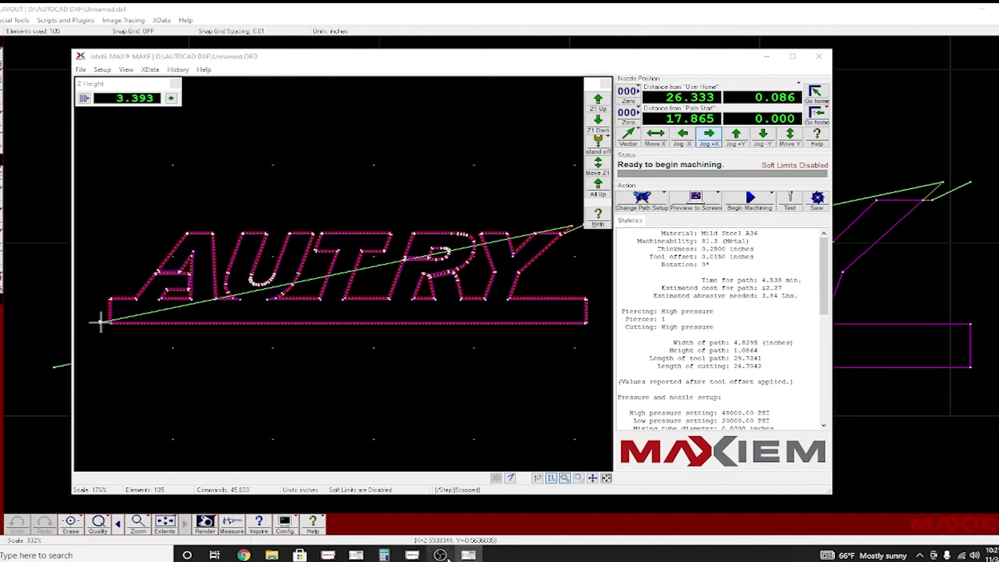